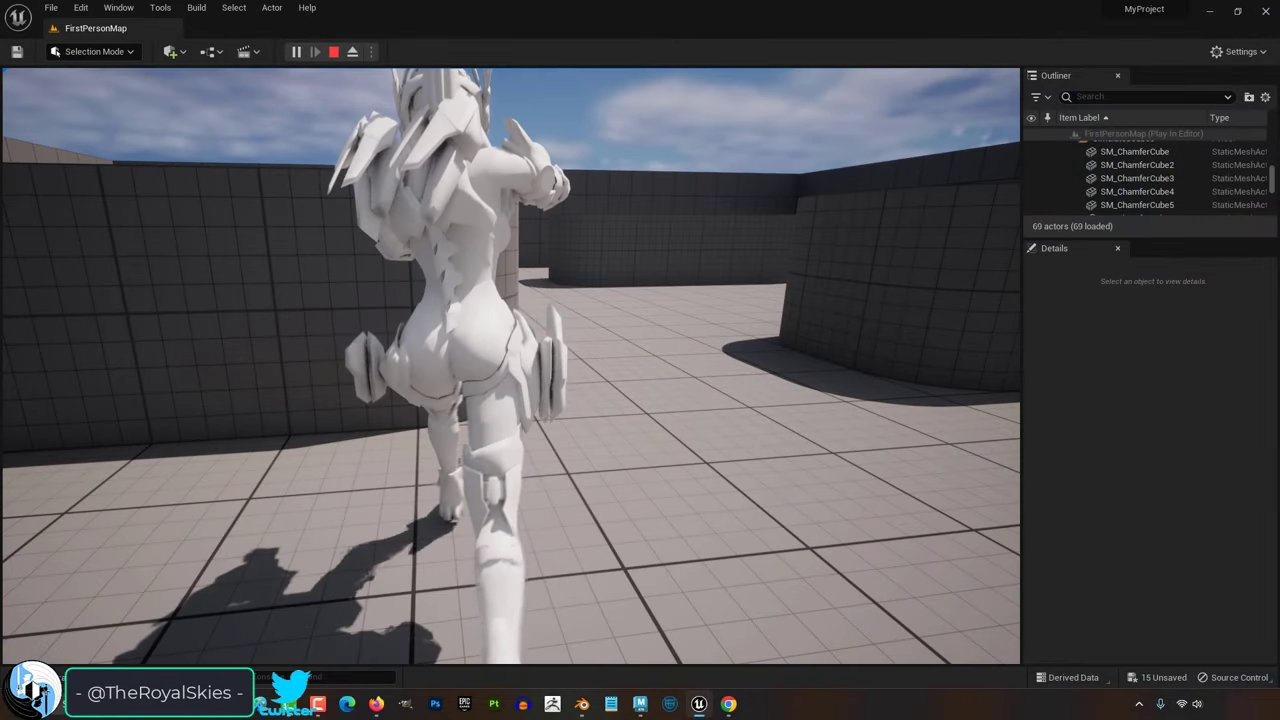
Step: Run the armoured character around the FirstPersonMap level in the play preview
key(w)
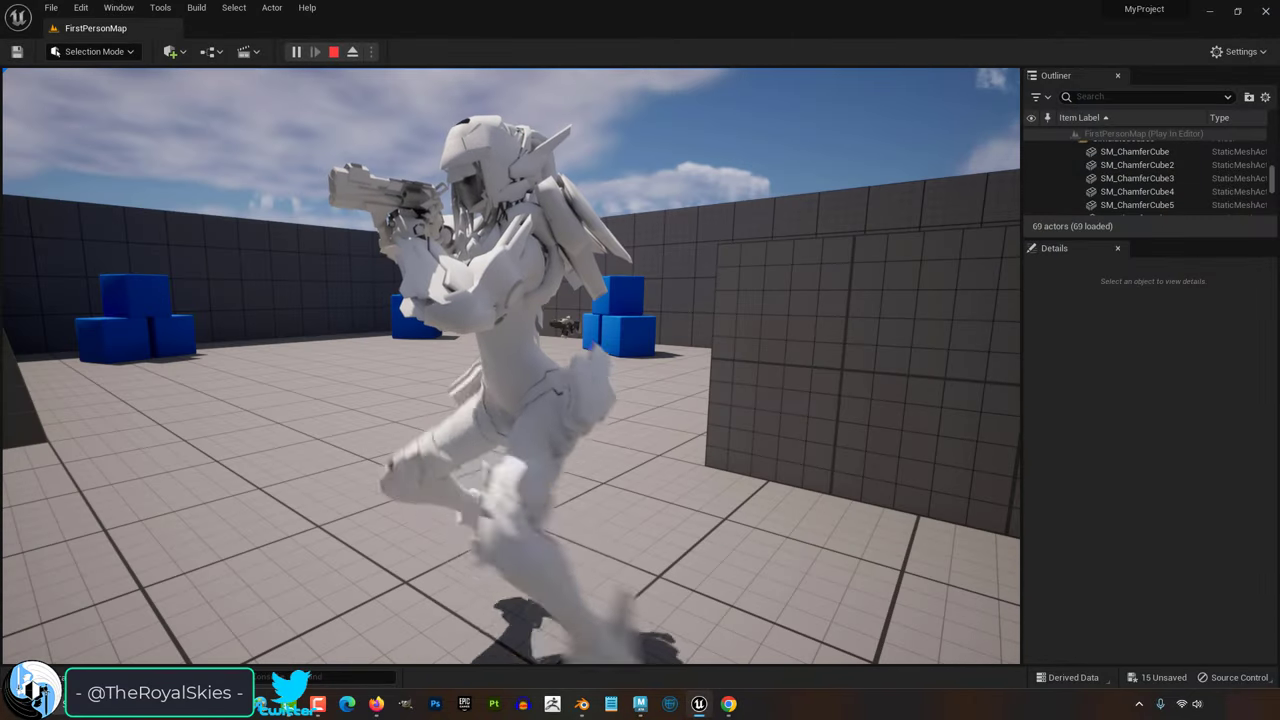
key(d)
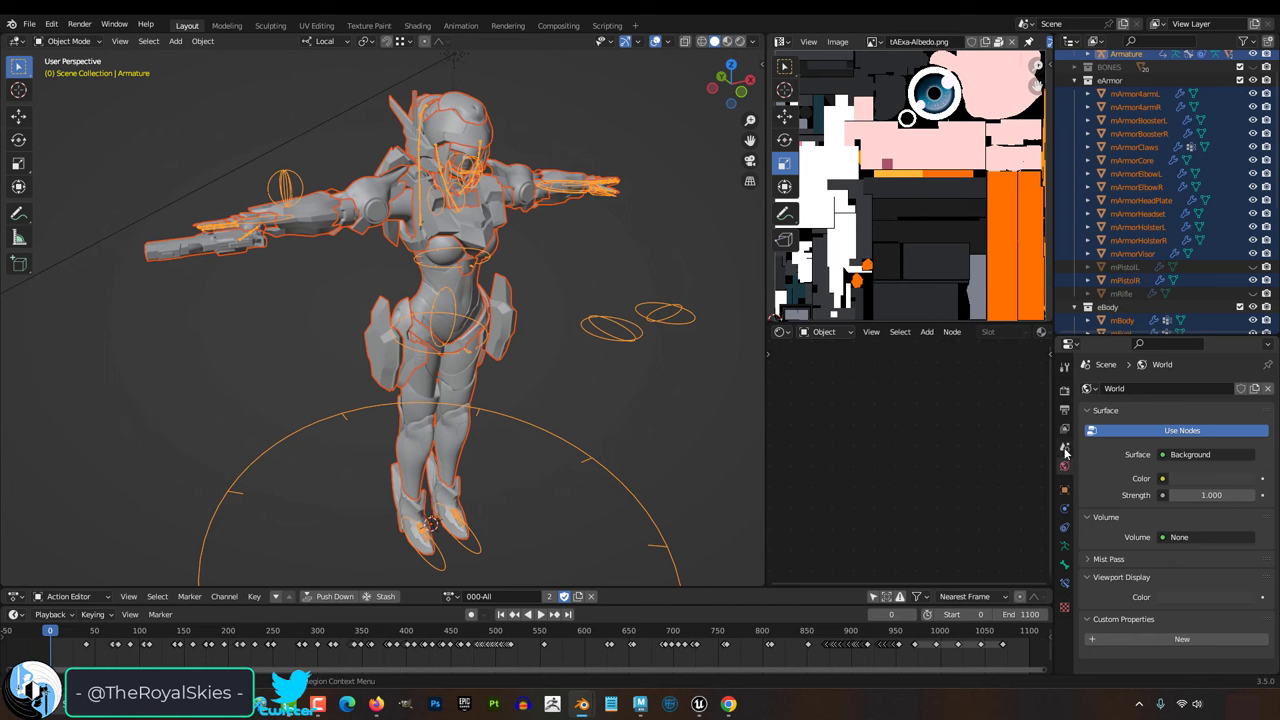
Step: Open the unit settings in the scene properties
click(1065, 447)
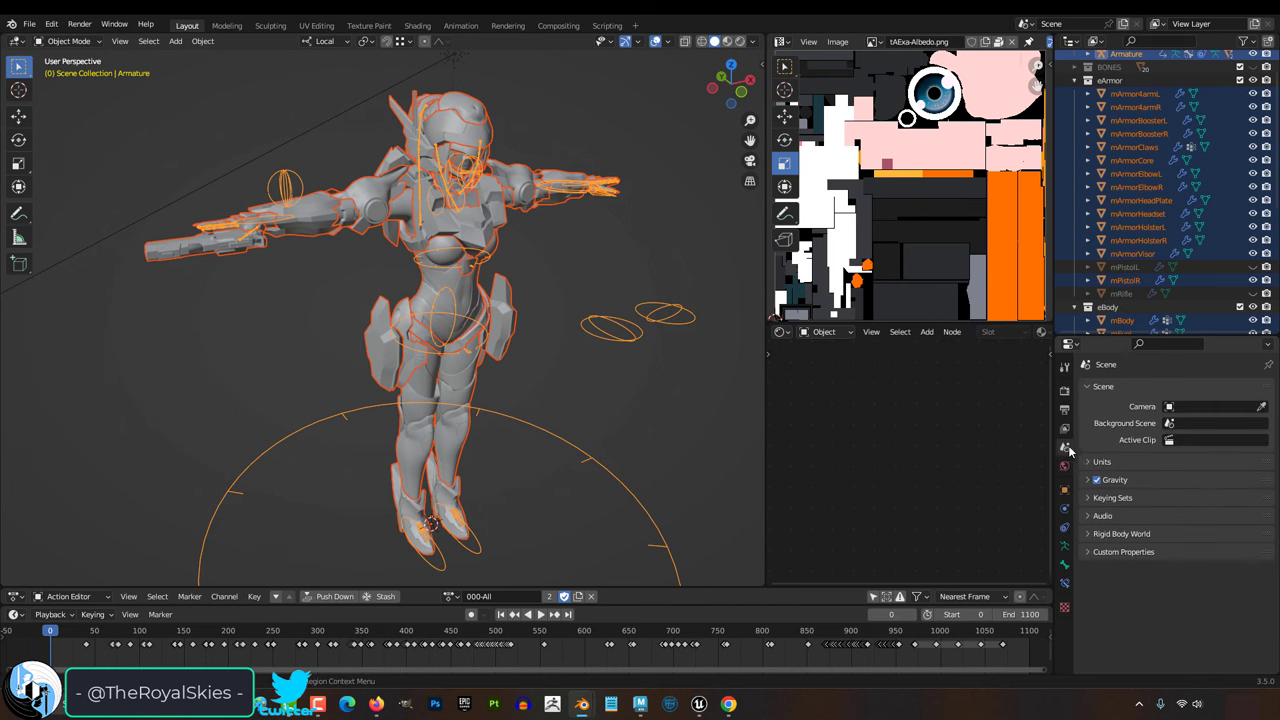
click(1116, 462)
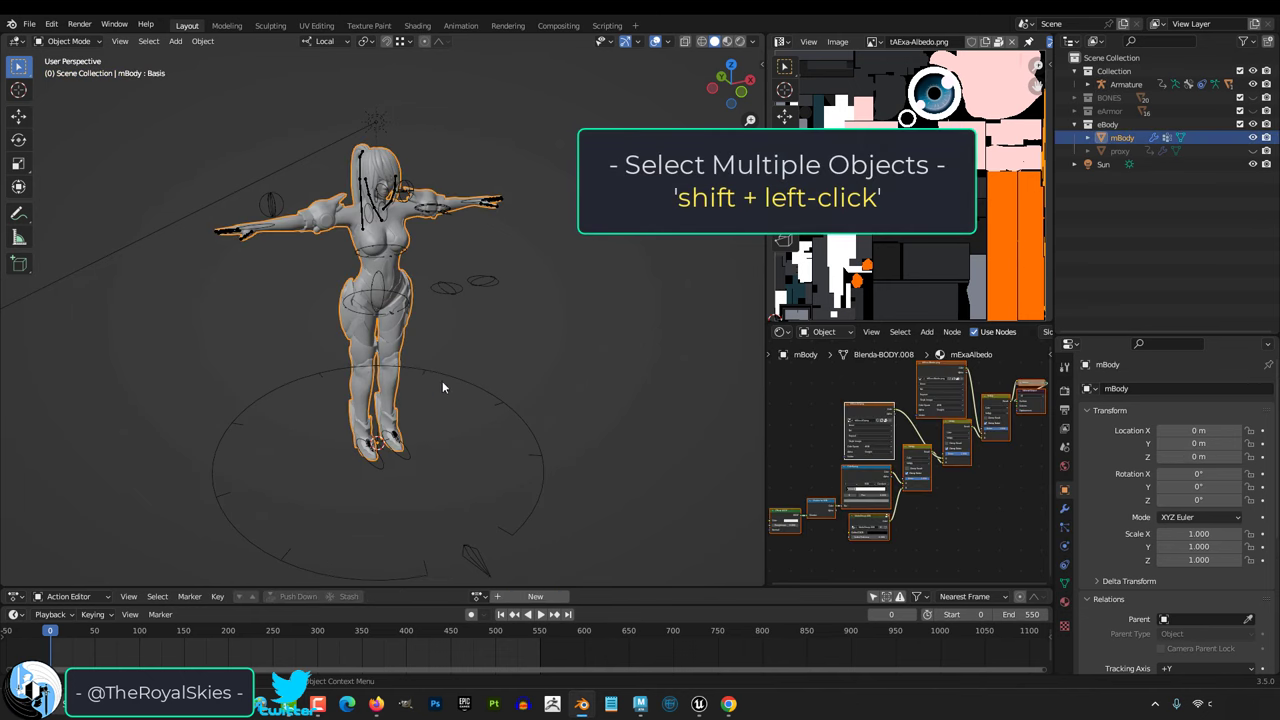
Step: Scale the body mesh and its armature up together by a factor of 100 and apply the transforms
shift+click(411, 437)
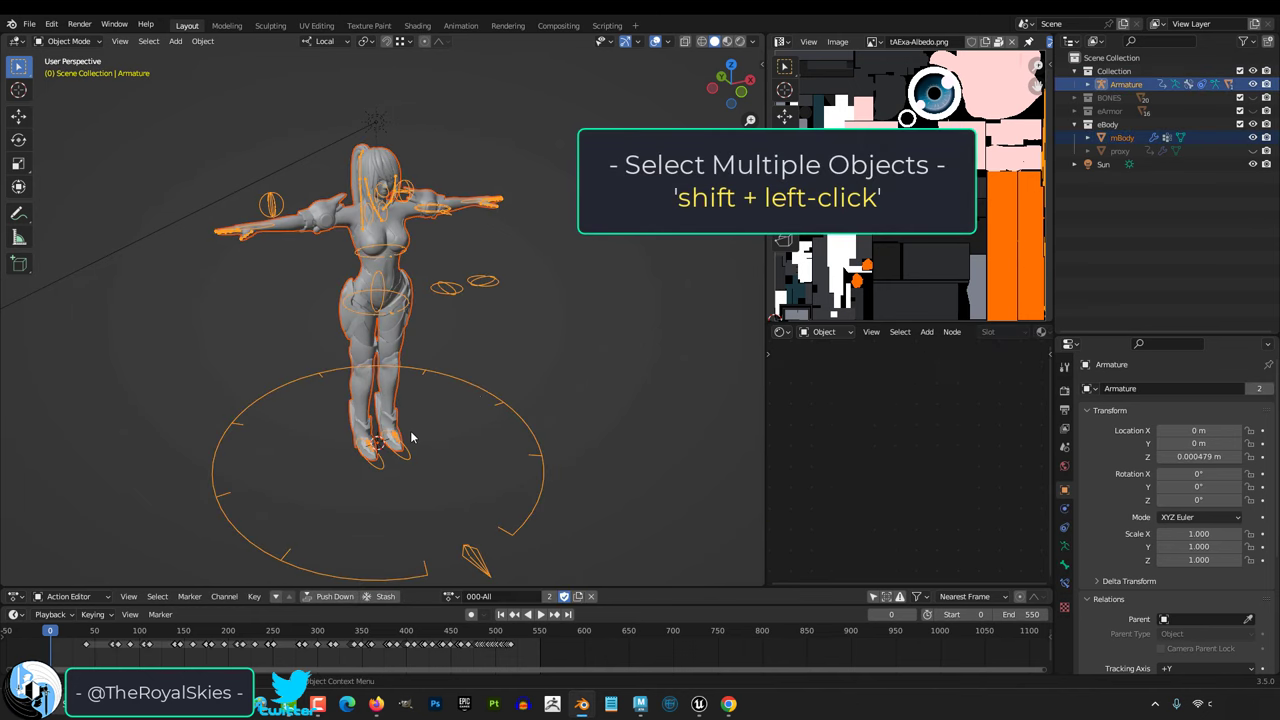
key(s)
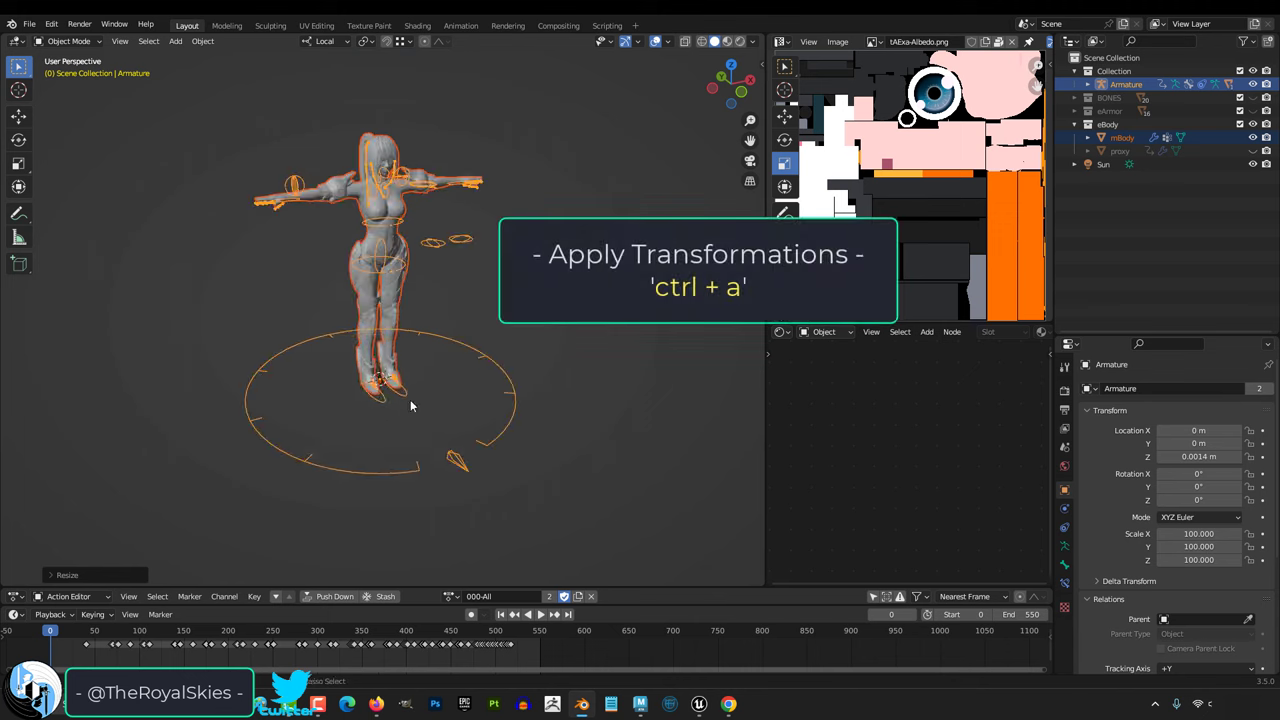
key(ctrl+a)
click(410, 400)
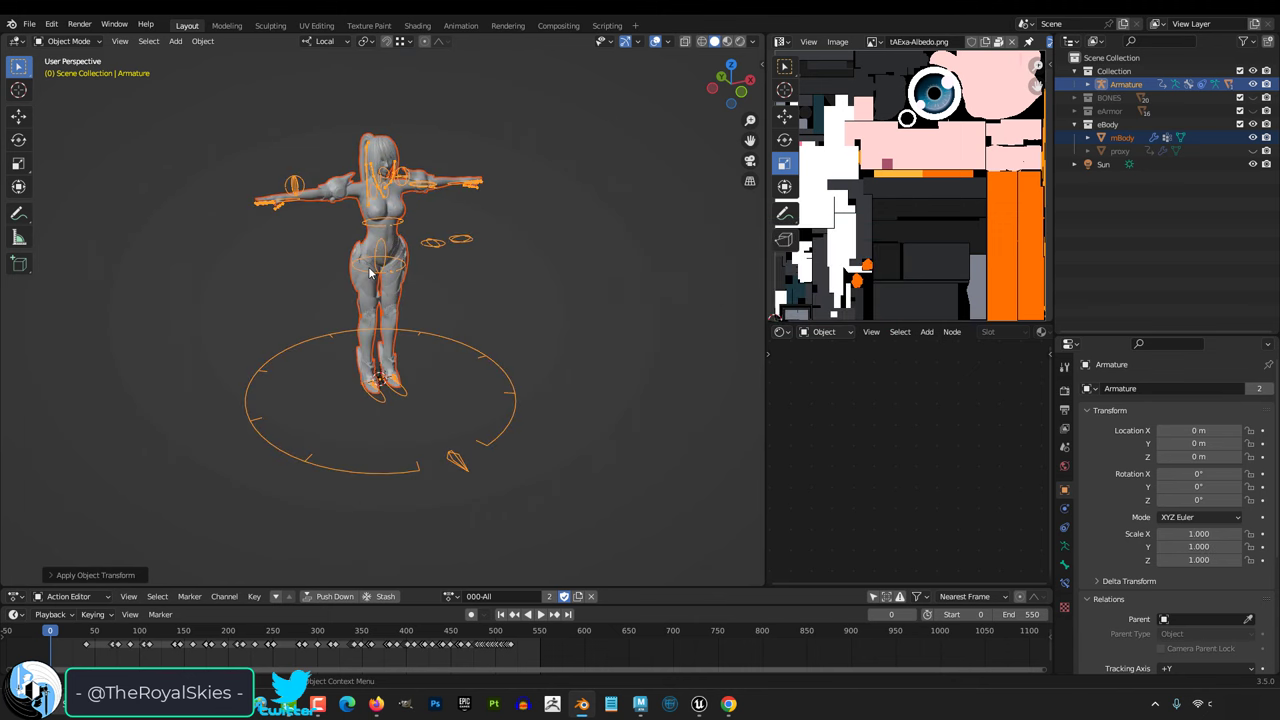
Step: Try to scale the full armoured character and its armature up together, applying the transforms and checking the armour parts
scroll(380, 272, up, 2)
scroll(545, 491, down, 9)
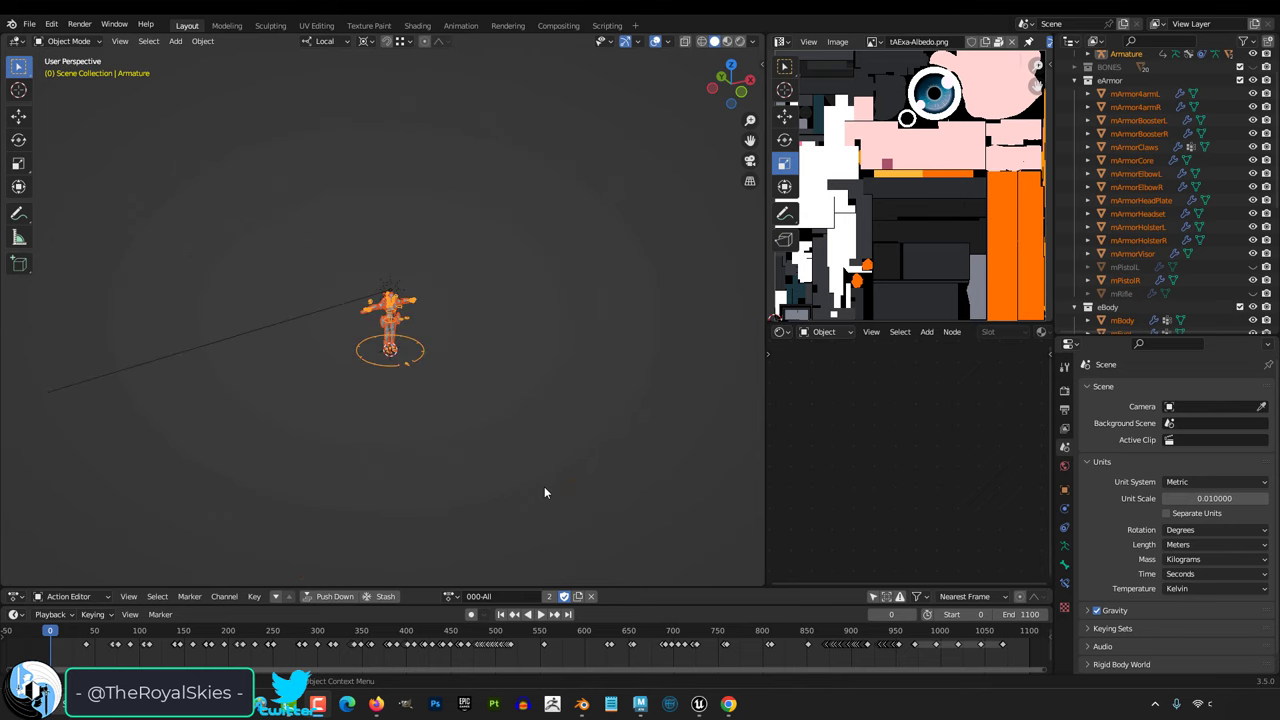
scroll(544, 492, down, 5)
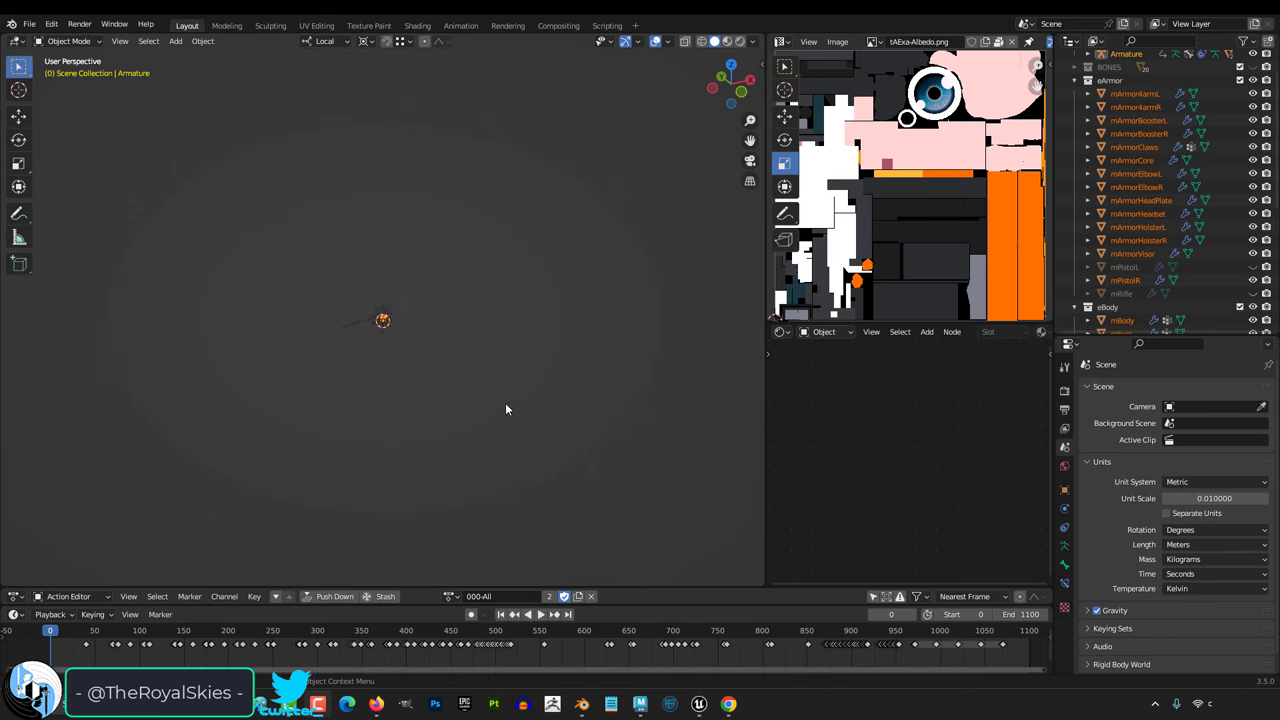
key(s)
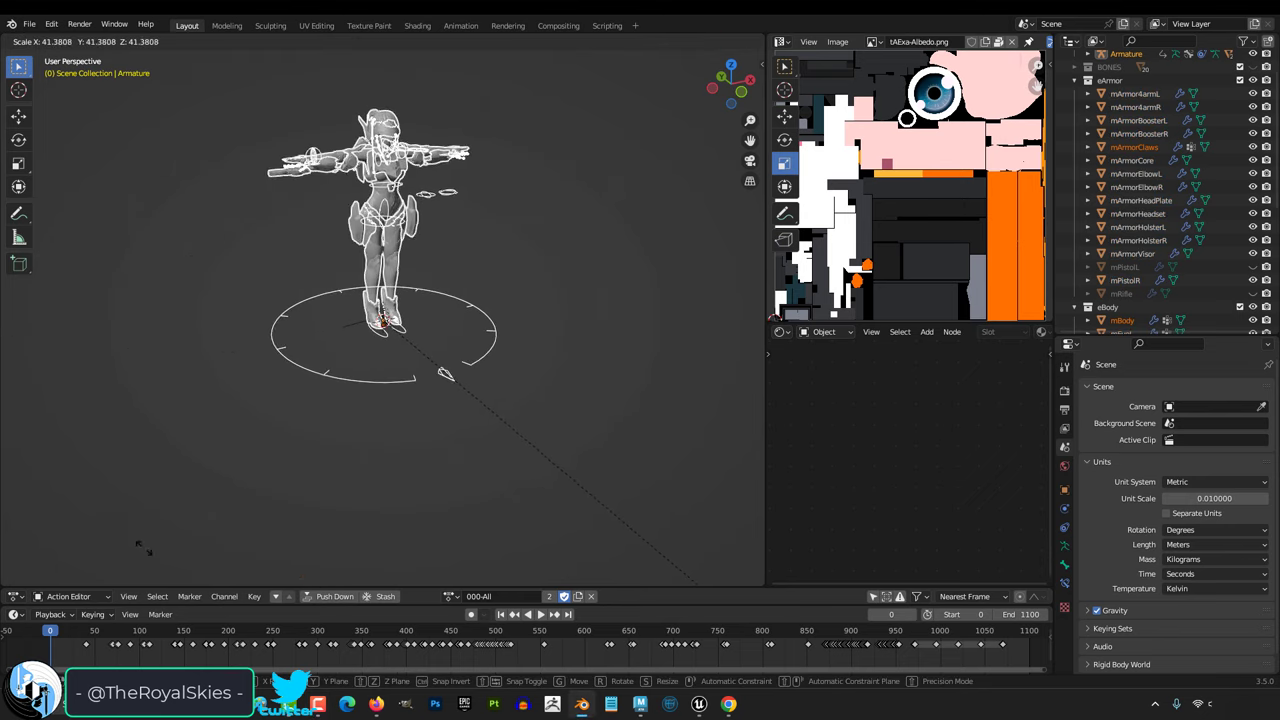
click(144, 548)
key(ctrl+a)
click(455, 407)
scroll(420, 290, up, 2)
shift+middle_drag(416, 280, 422, 392)
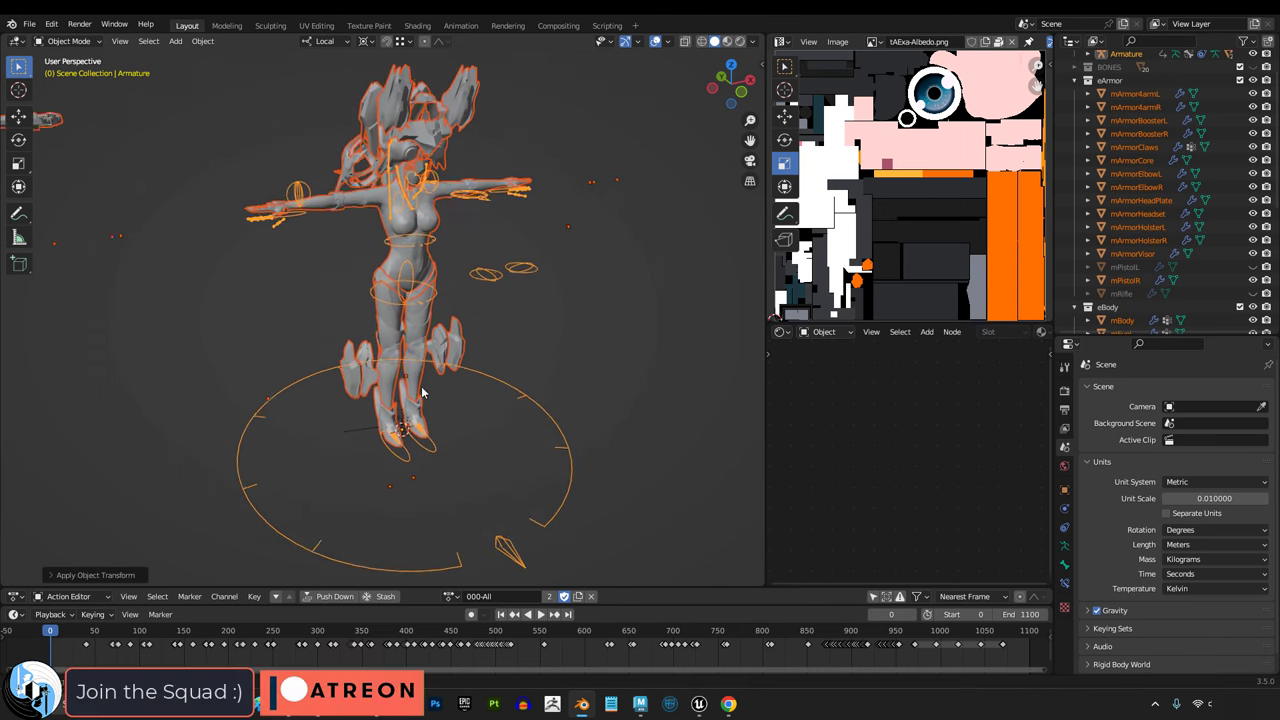
click(542, 320)
scroll(466, 330, up, 2)
scroll(487, 360, down, 2)
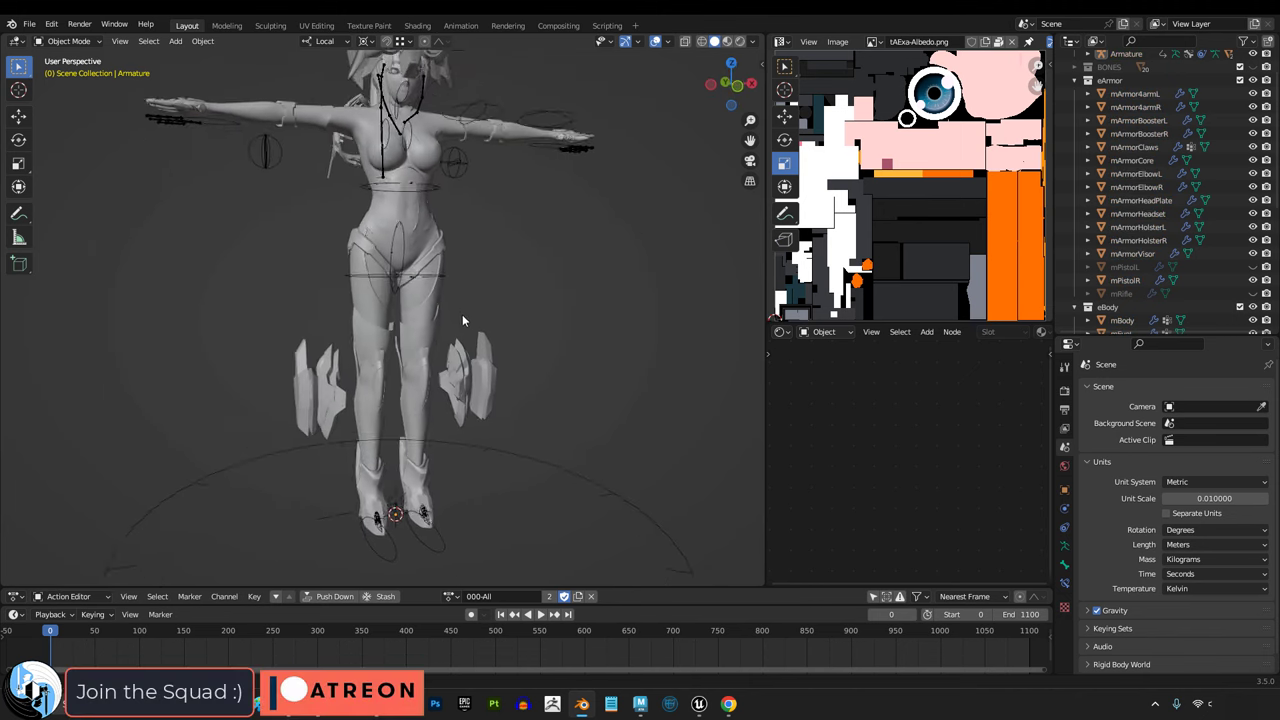
middle_drag(463, 320, 293, 347)
Step: Select all visible body meshes from mBody to mTongue and join them into mBody
key(a)
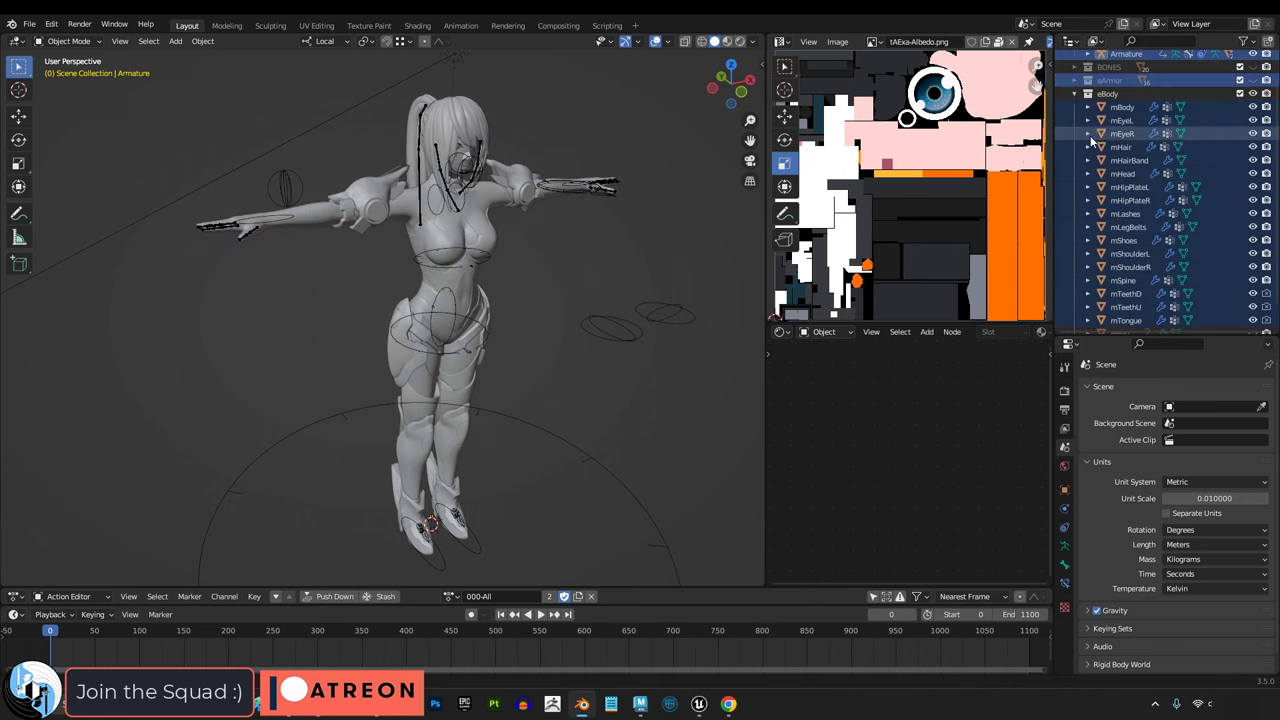
click(1122, 106)
scroll(1116, 172, down, 1)
shift+click(1125, 293)
right_click(1112, 82)
right_click(506, 256)
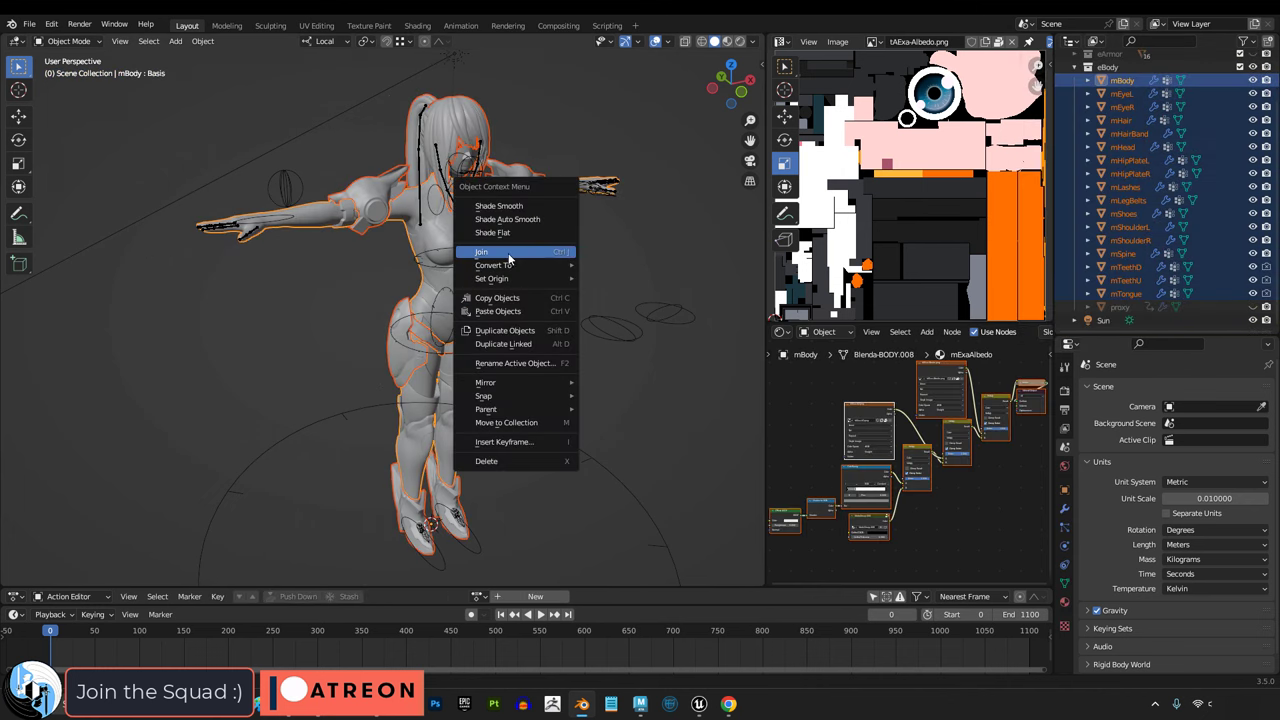
click(501, 256)
Step: Remove all modifiers from the joined mBody mesh
click(1064, 508)
click(1248, 410)
click(1248, 428)
click(1248, 410)
Step: Scale the armature and joined body mesh up together, and apply all transforms to both
scroll(478, 378, down, 9)
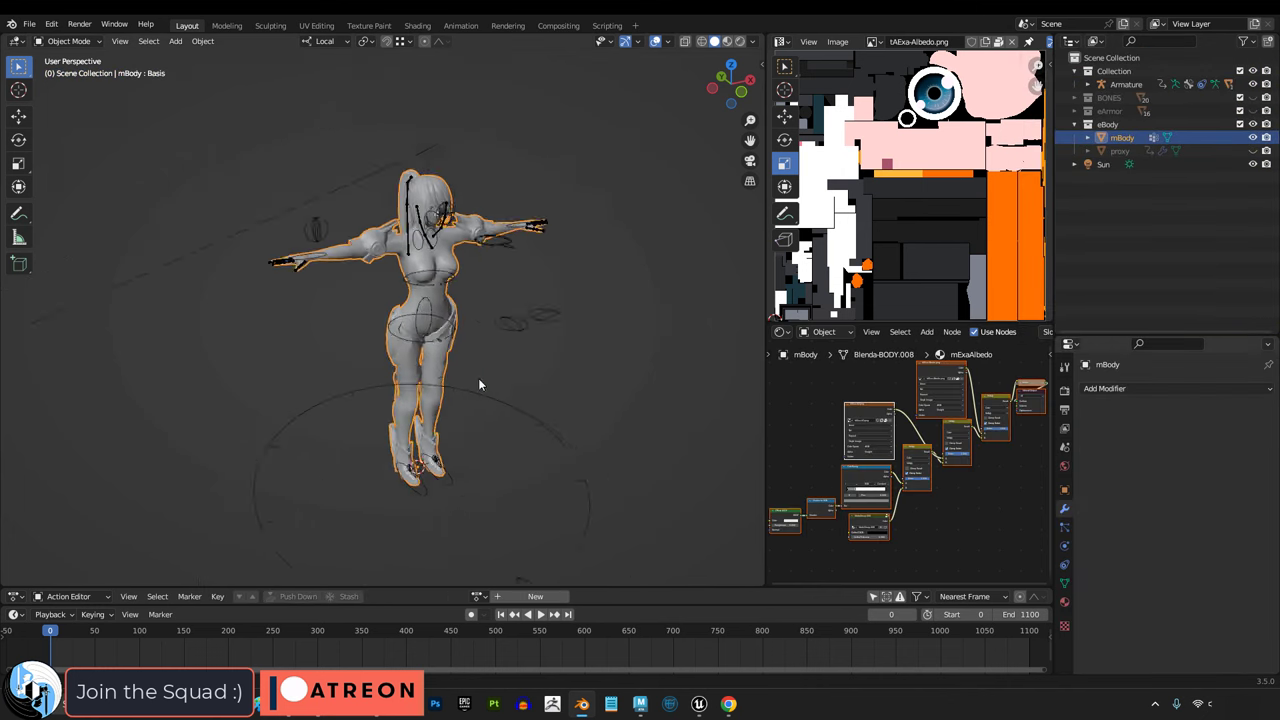
click(462, 376)
shift+click(400, 335)
key(s)
click(152, 396)
key(ctrl+a)
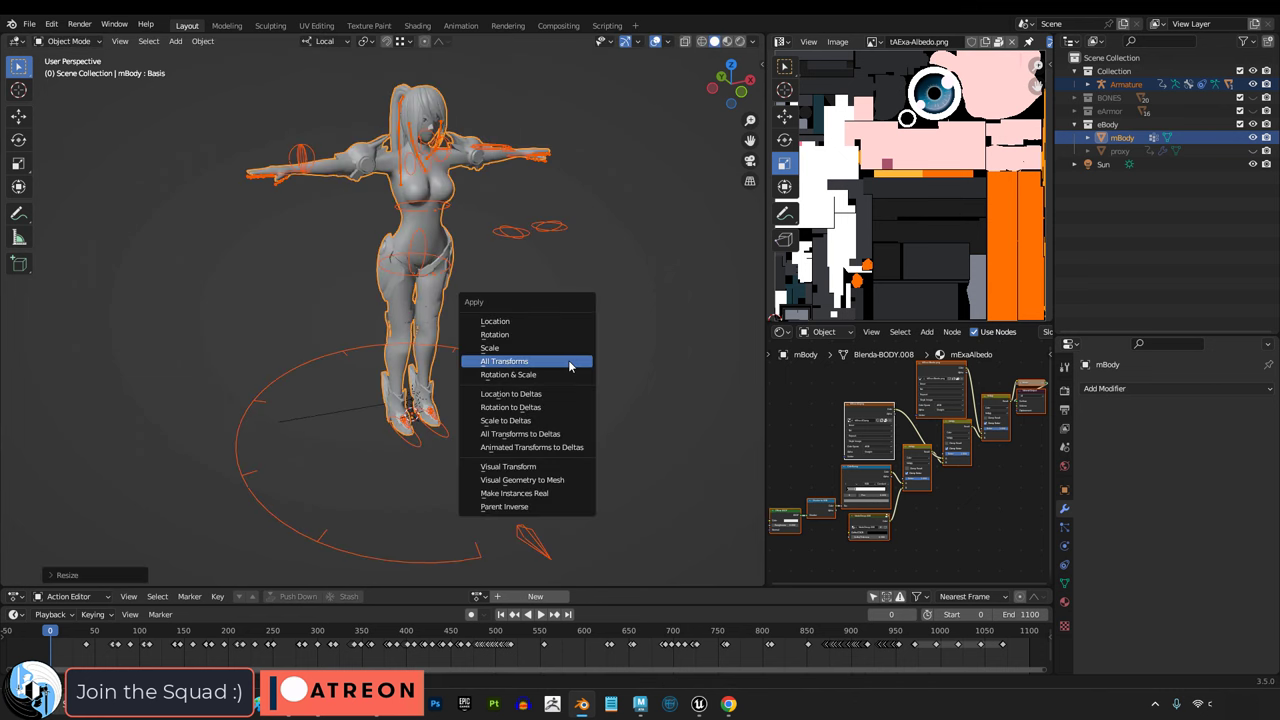
click(568, 360)
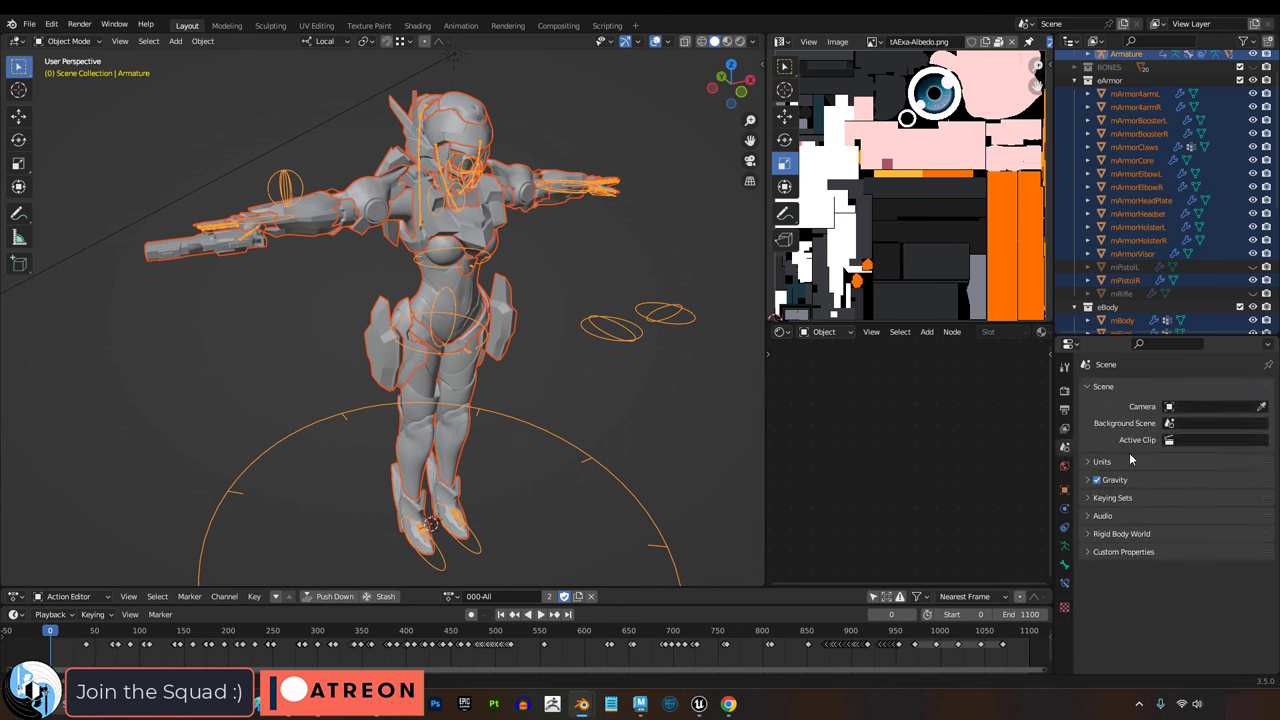
Step: Set the scene's unit scale to 0.01
click(1102, 462)
click(1190, 498)
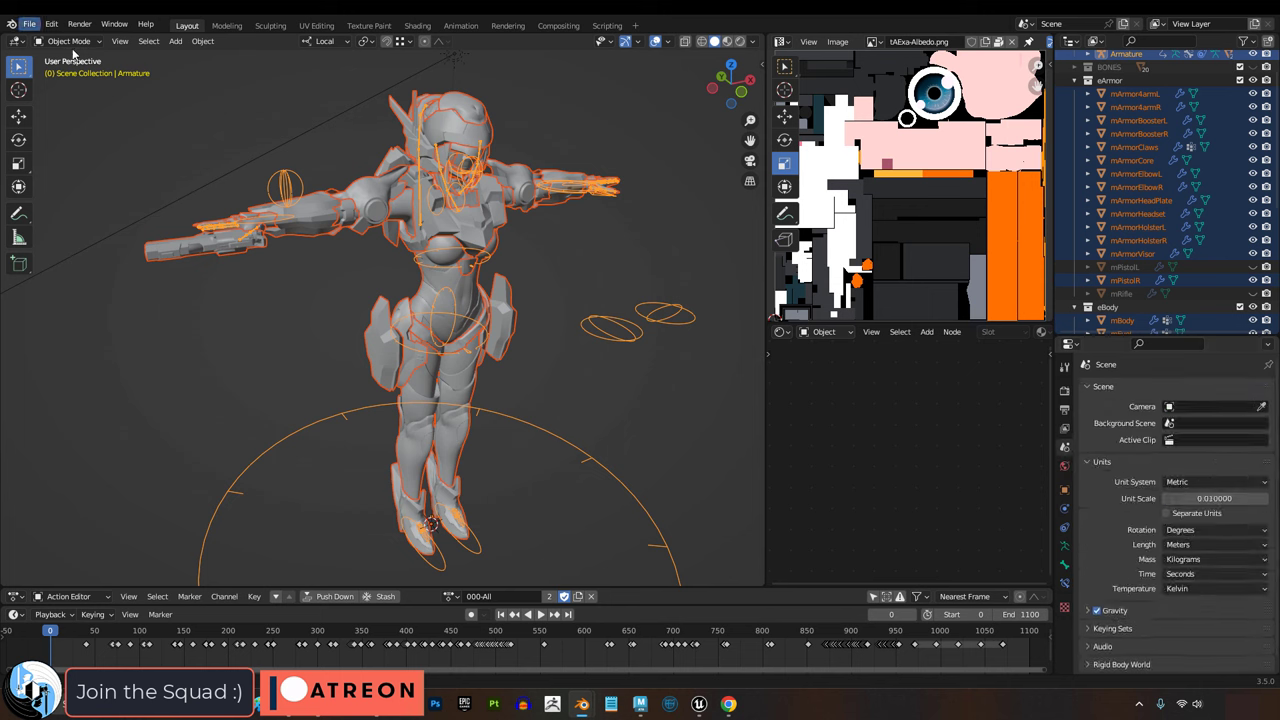
key(space)
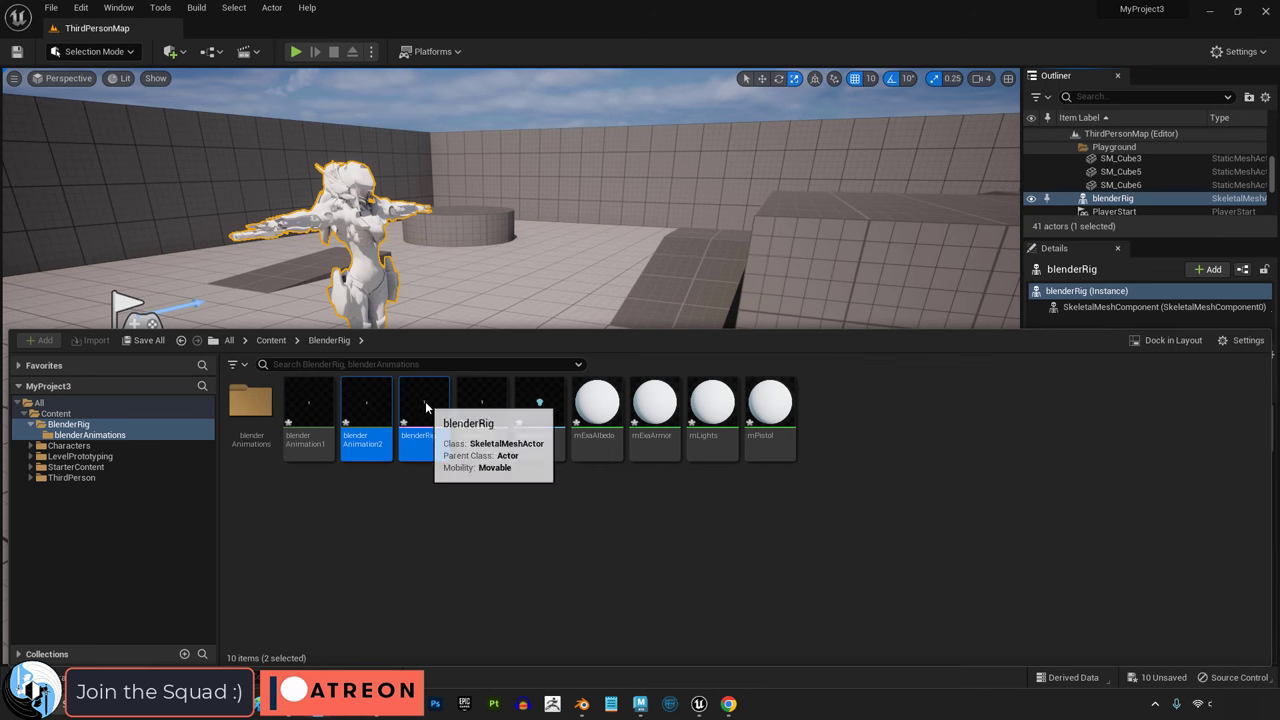
Step: In Unreal Engine, highlight the blenderRig asset and the blenderAnimation1 and blenderAnimation2 assets in turn
click(425, 408)
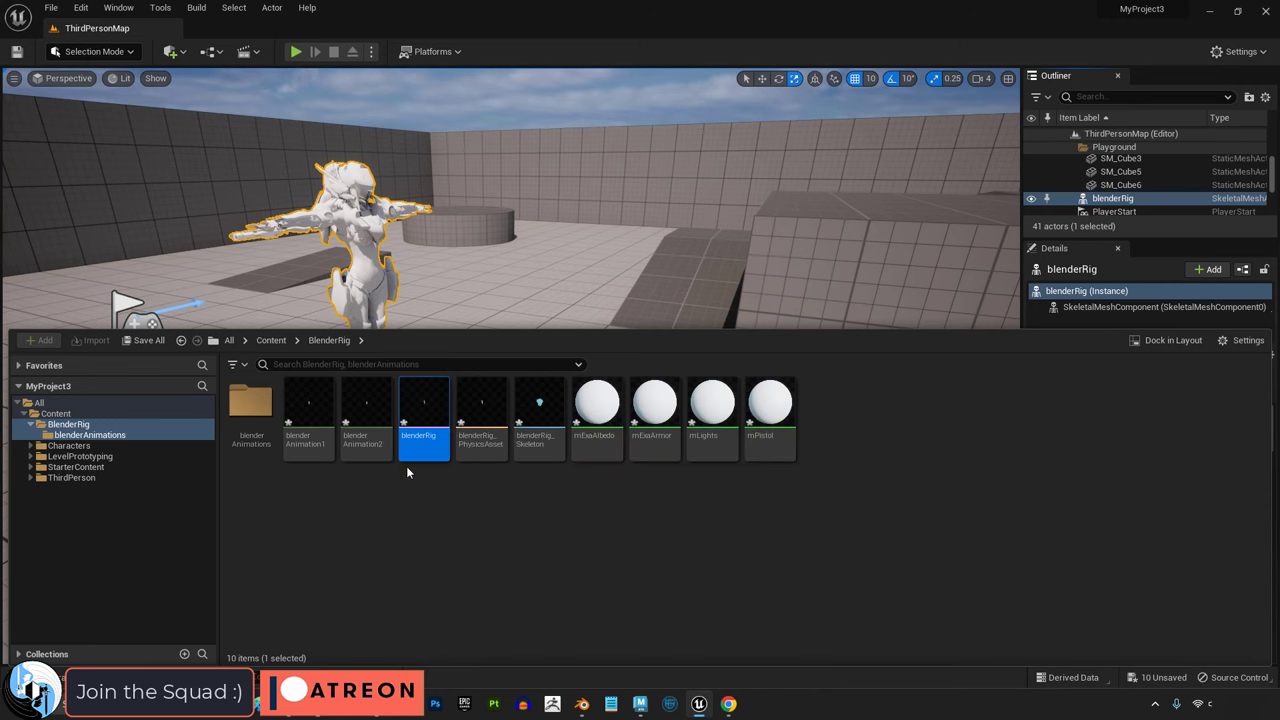
click(310, 445)
click(362, 448)
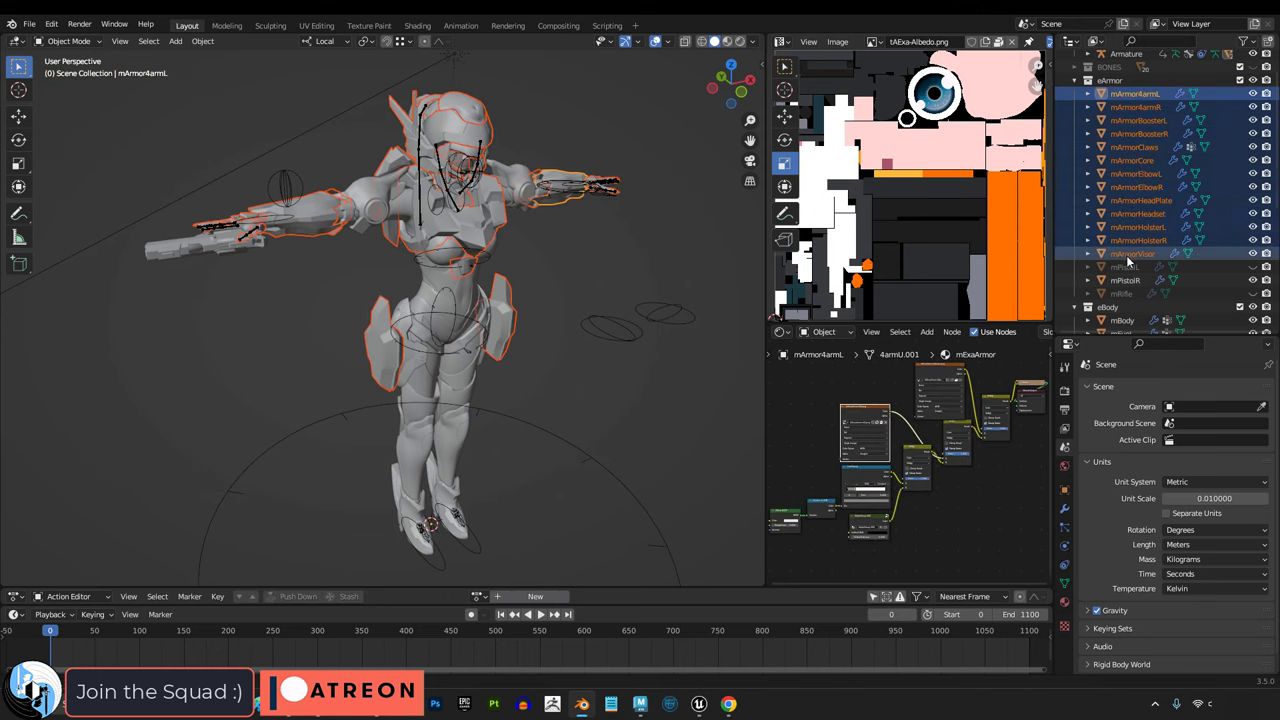
Step: Back in Blender, select all visible armour parts, the mPistolR pistol, the body meshes and the armature
scroll(1134, 166, down, 4)
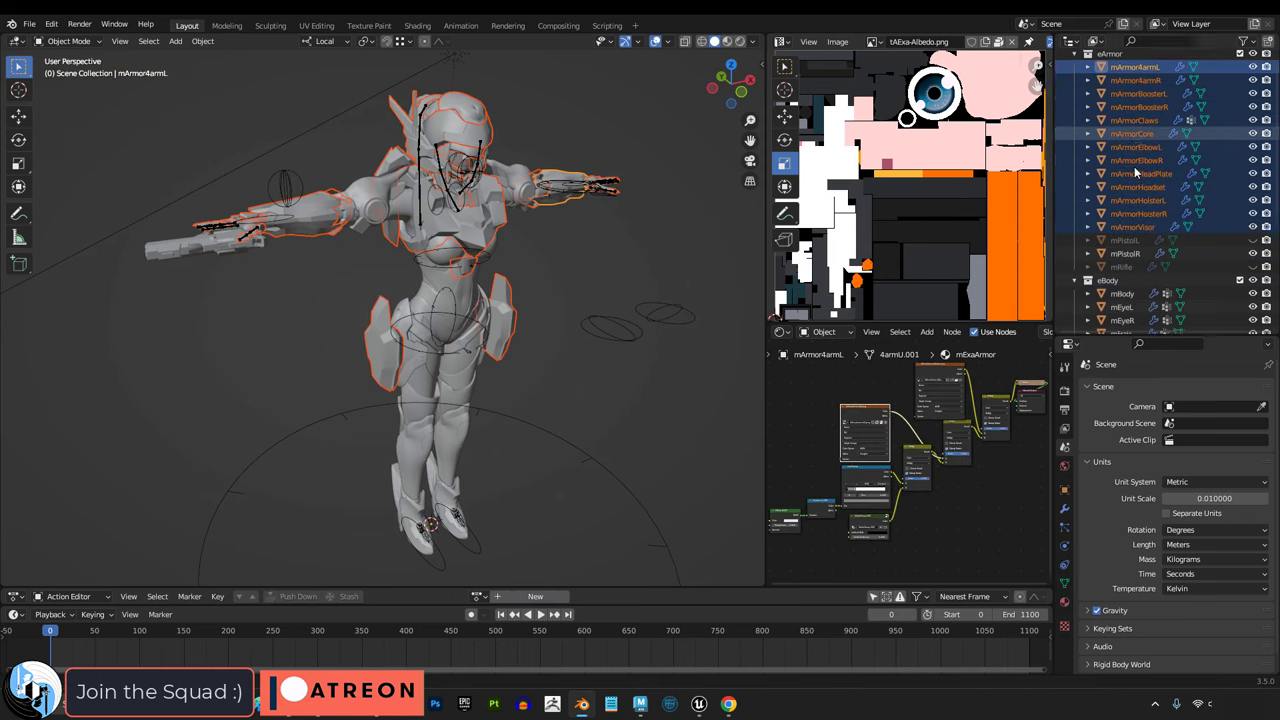
click(1127, 213)
scroll(1130, 213, down, 5)
shift+click(1137, 294)
scroll(1135, 200, up, 8)
ctrl+click(1134, 67)
ctrl+click(1134, 81)
ctrl+click(1138, 174)
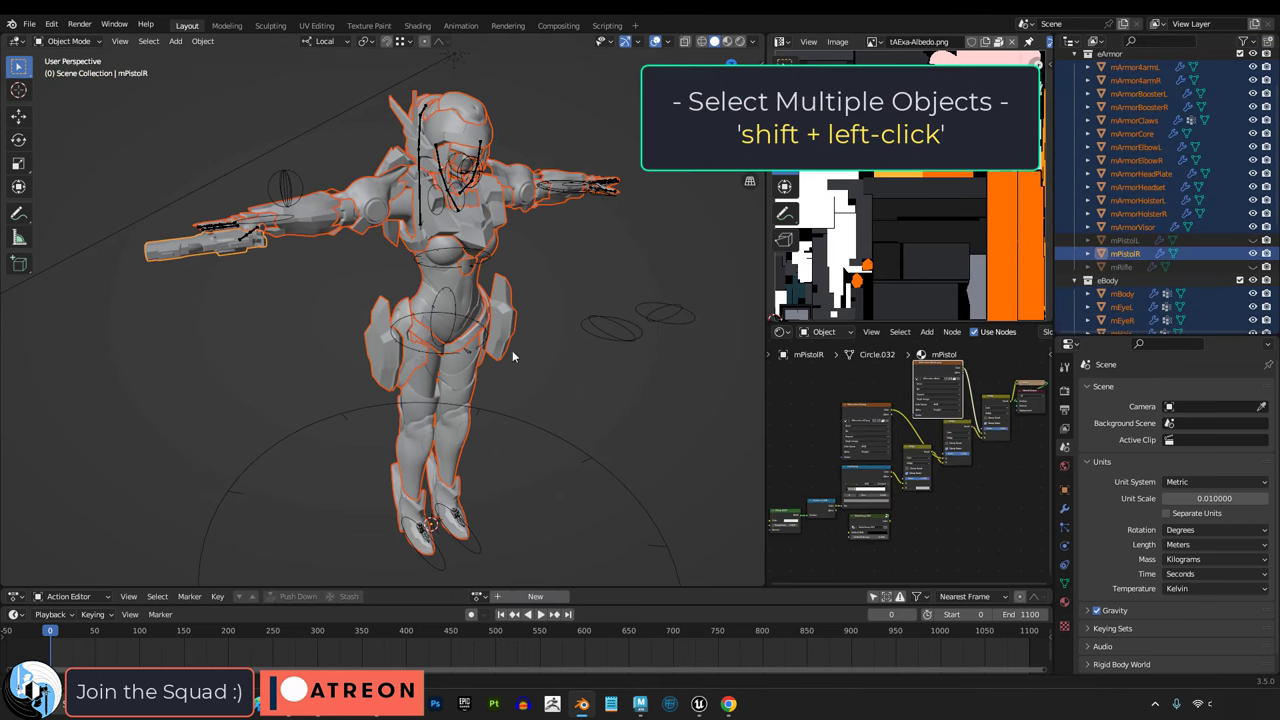
key(a)
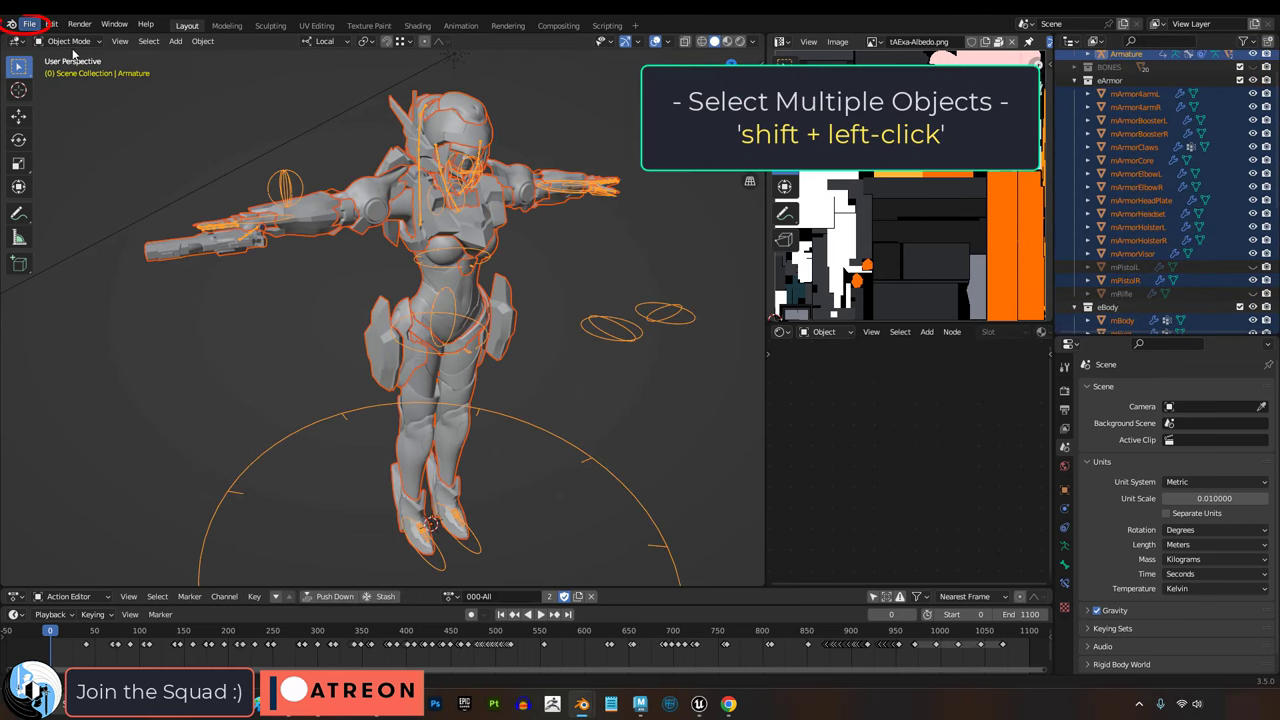
Step: Start an FBX export named rigTest.fbx and limit it to the selected objects
click(29, 24)
mouse_move(97, 222)
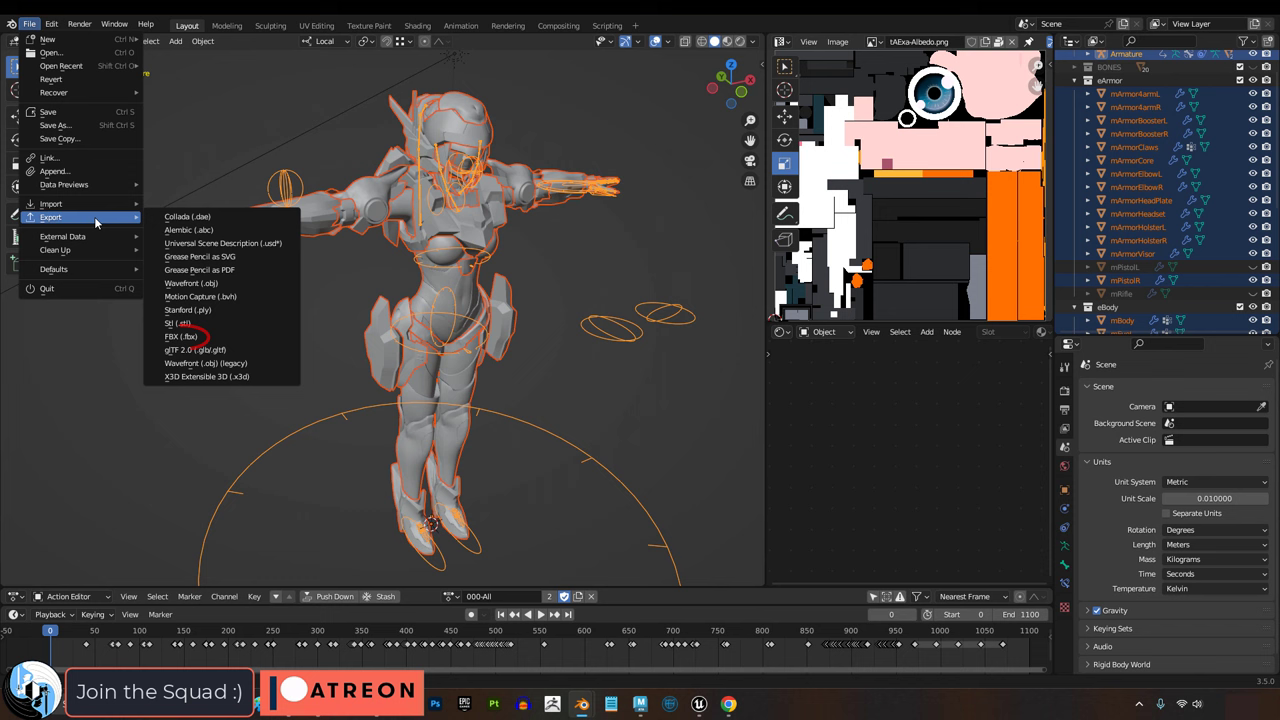
click(198, 337)
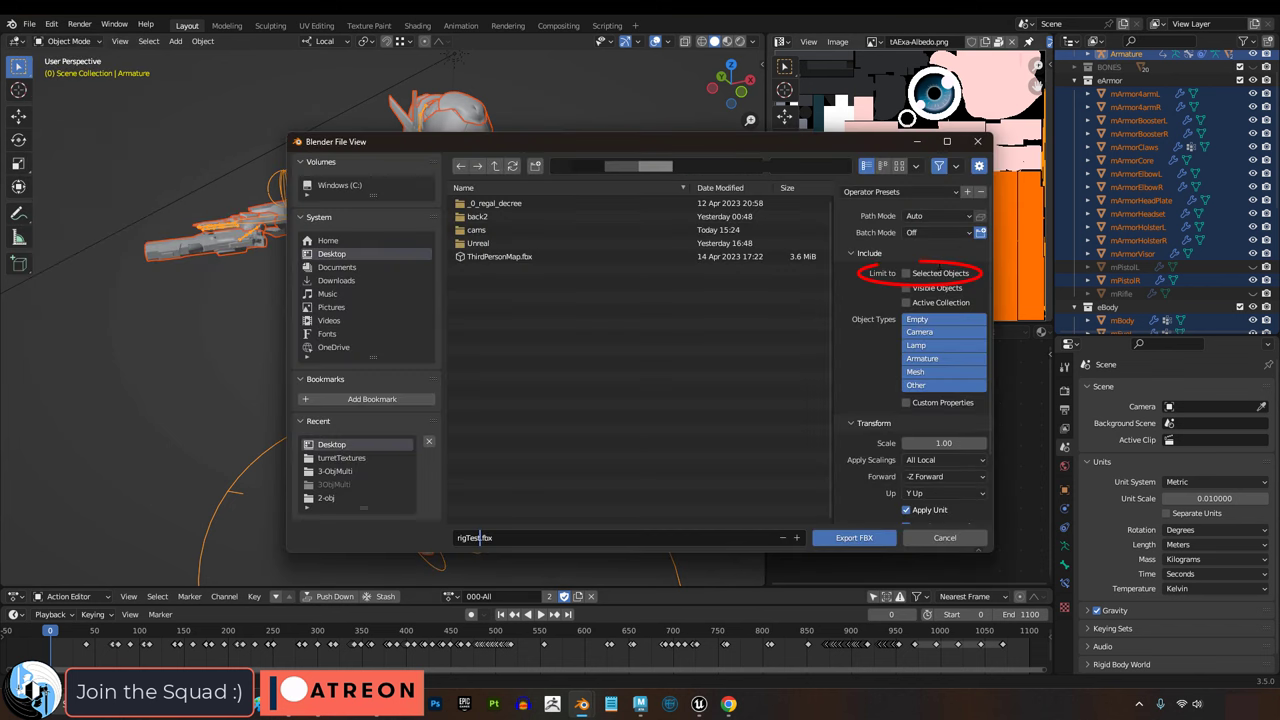
click(935, 275)
scroll(871, 314, down, 4)
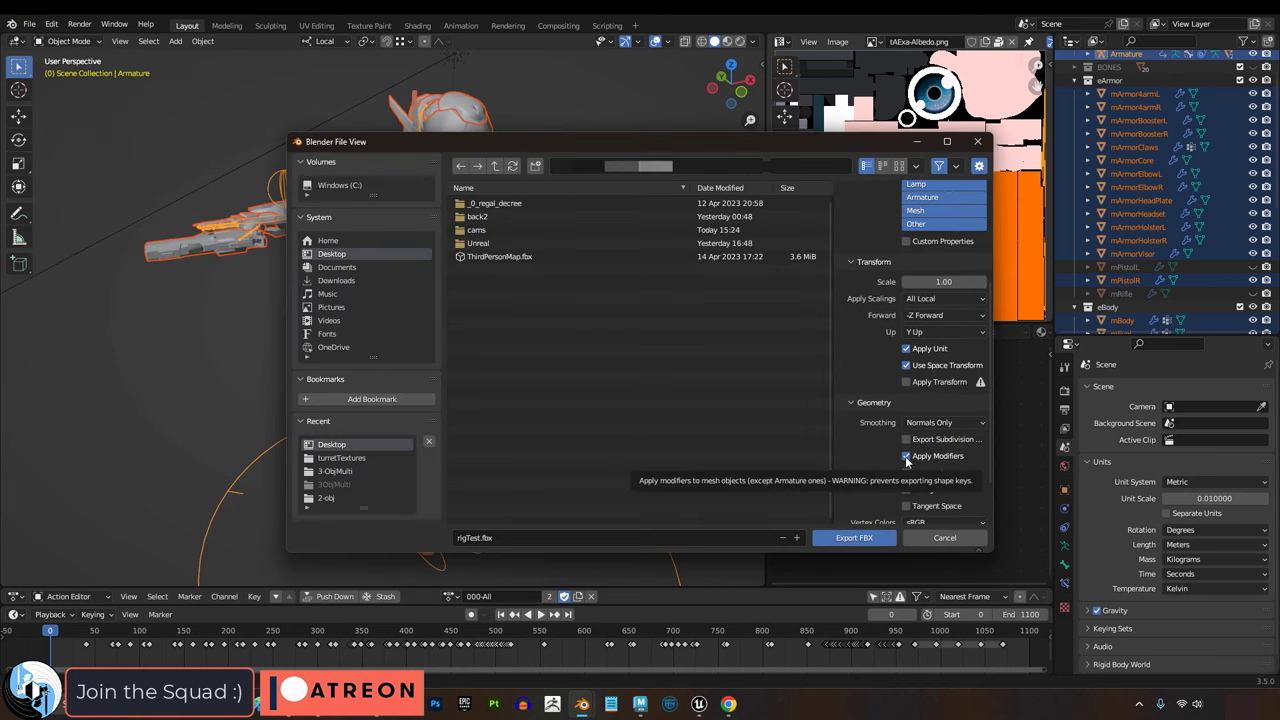
Step: Export rigTest.fbx with Apply Modifiers turned off and geometry smoothing set to Face
click(907, 457)
scroll(880, 405, down, 3)
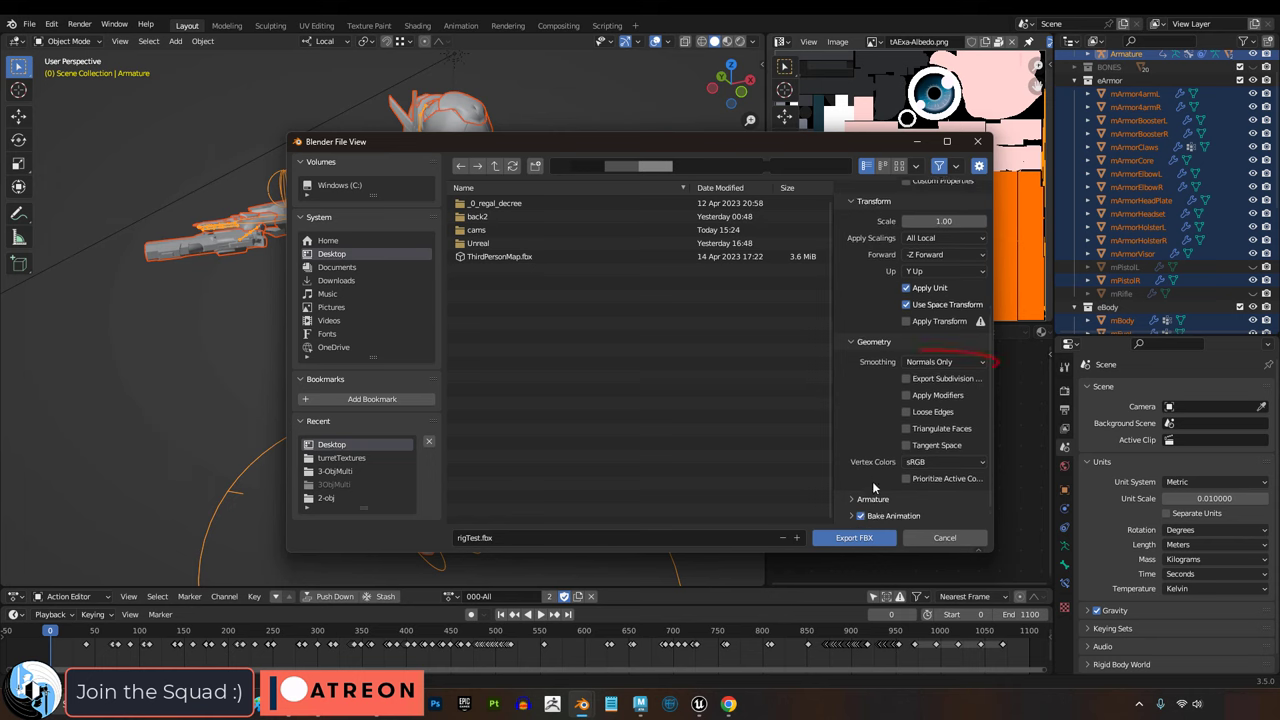
click(945, 361)
click(925, 390)
scroll(880, 498, down, 4)
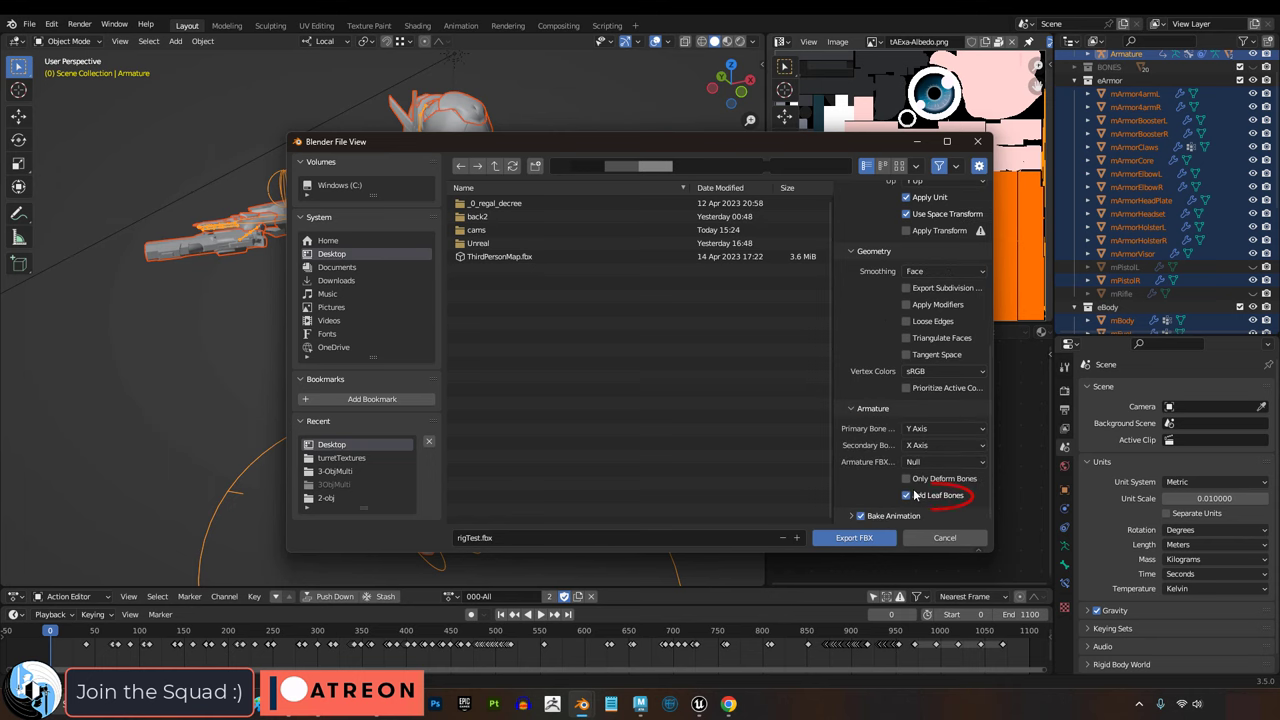
click(853, 538)
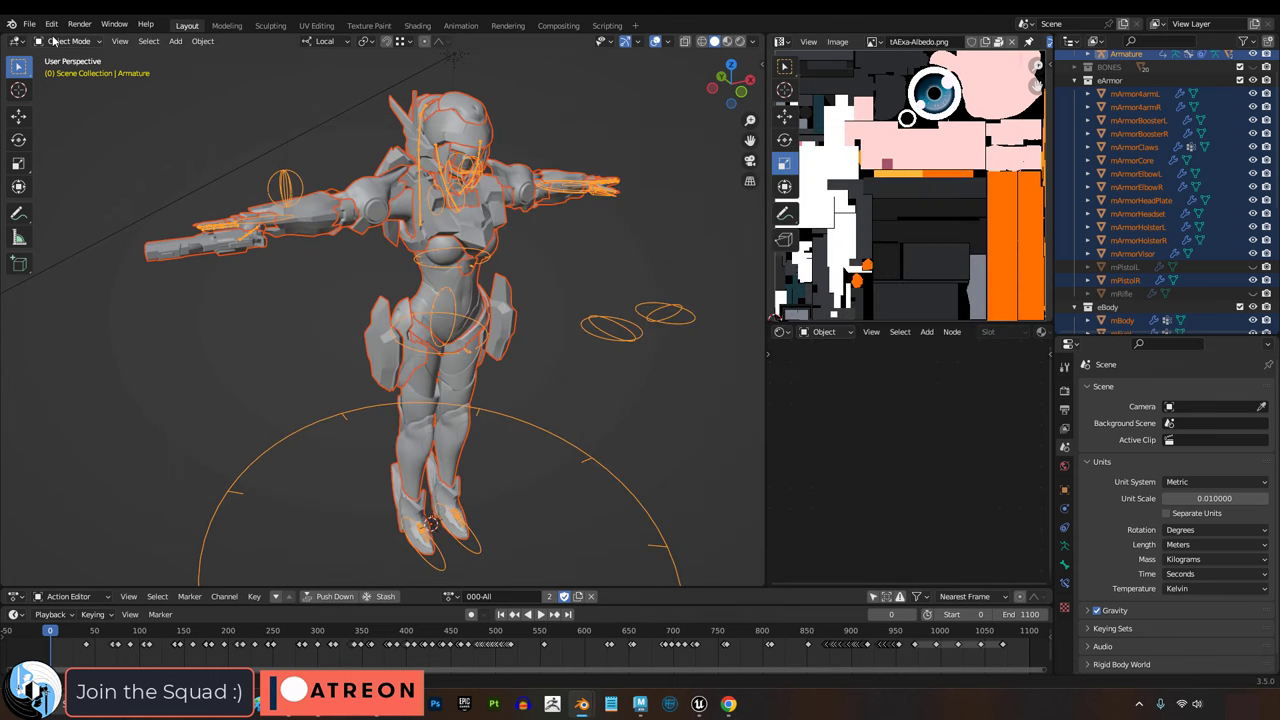
Step: Start another FBX export limited to the selected objects and set its geometry smoothing to Face
key(space)
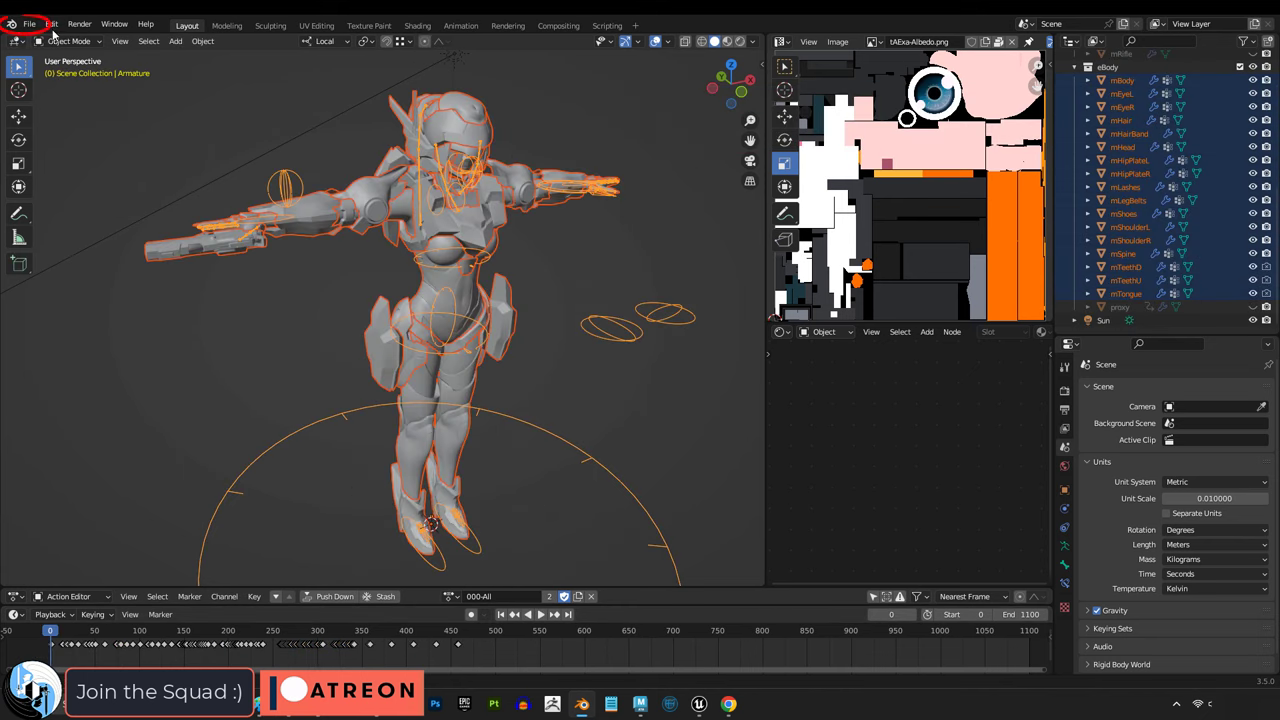
click(29, 23)
mouse_move(82, 218)
click(200, 334)
scroll(870, 420, down, 5)
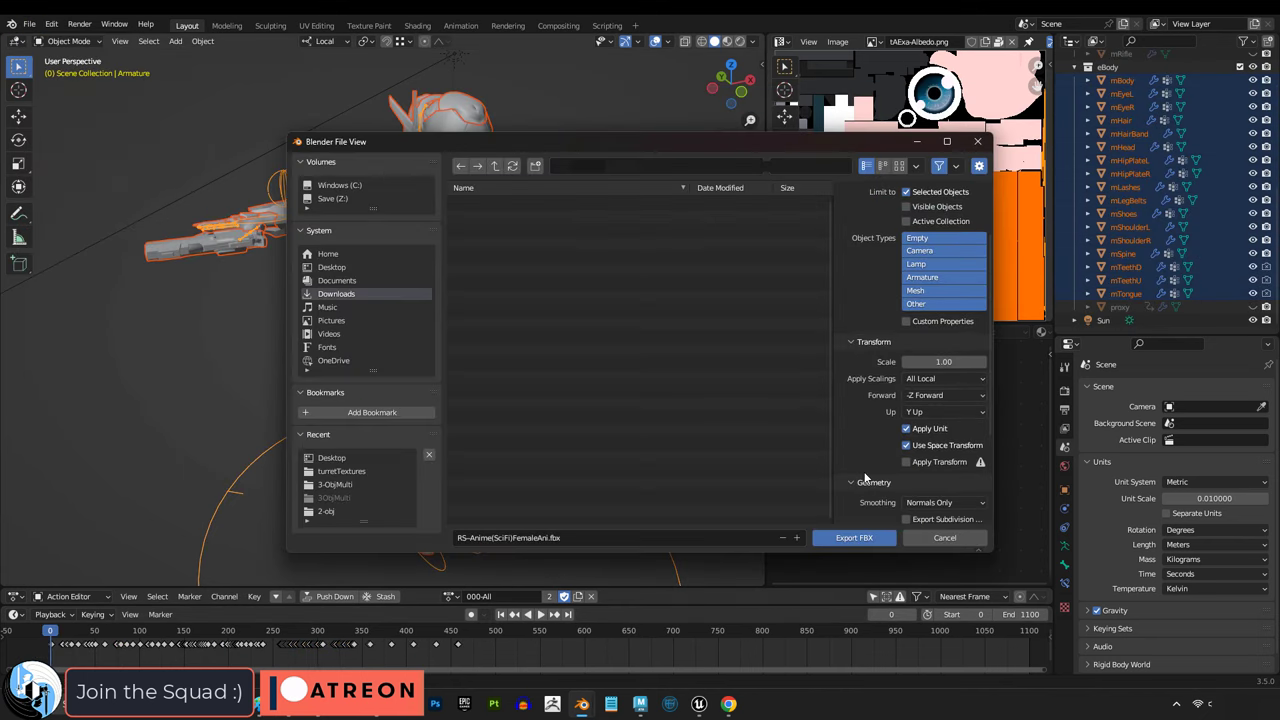
click(943, 362)
Step: Turn off Add Leaf Bones, NLA Strips and All Actions for the animation export and choose the Desktop folder
click(865, 500)
scroll(880, 480, down, 3)
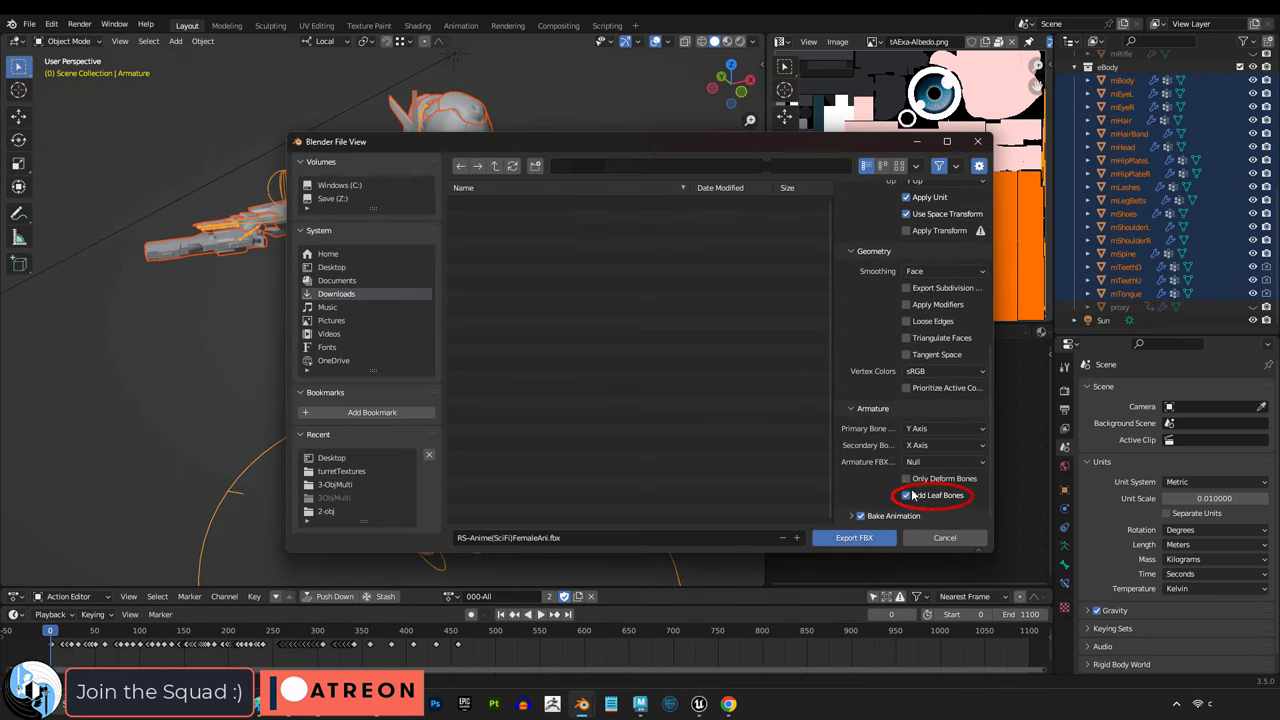
click(880, 500)
scroll(900, 460, down, 3)
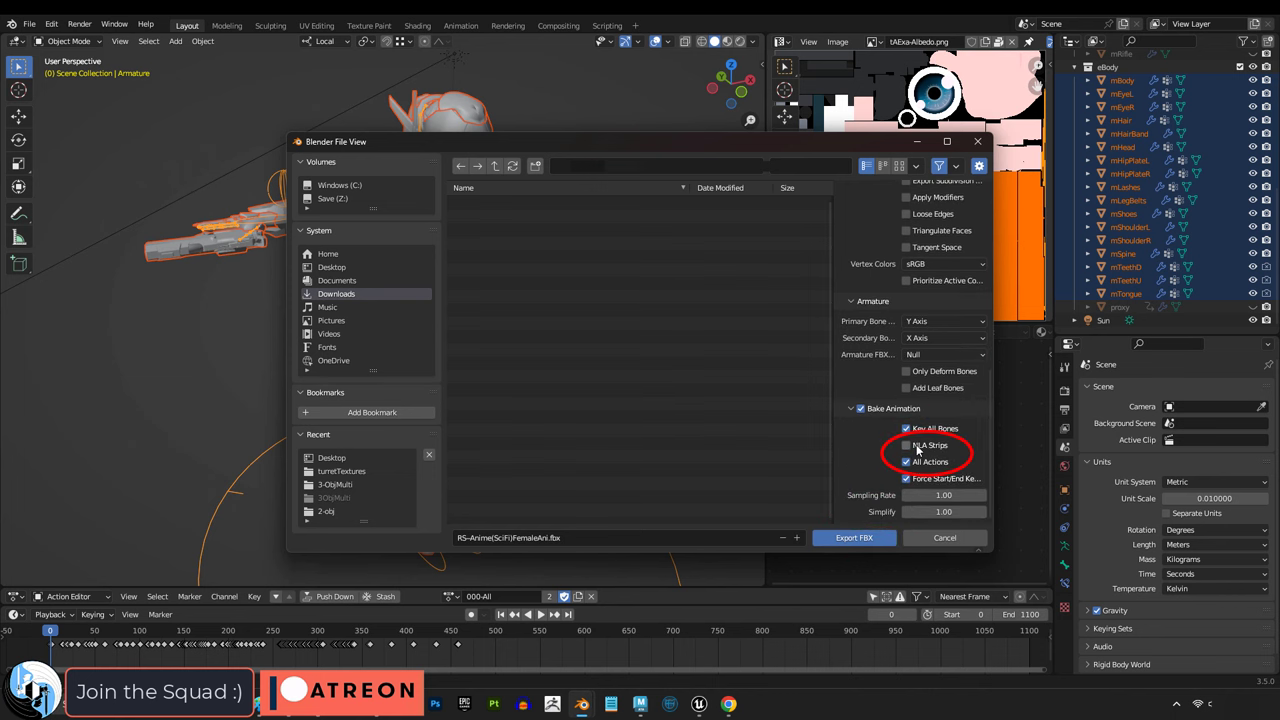
click(332, 267)
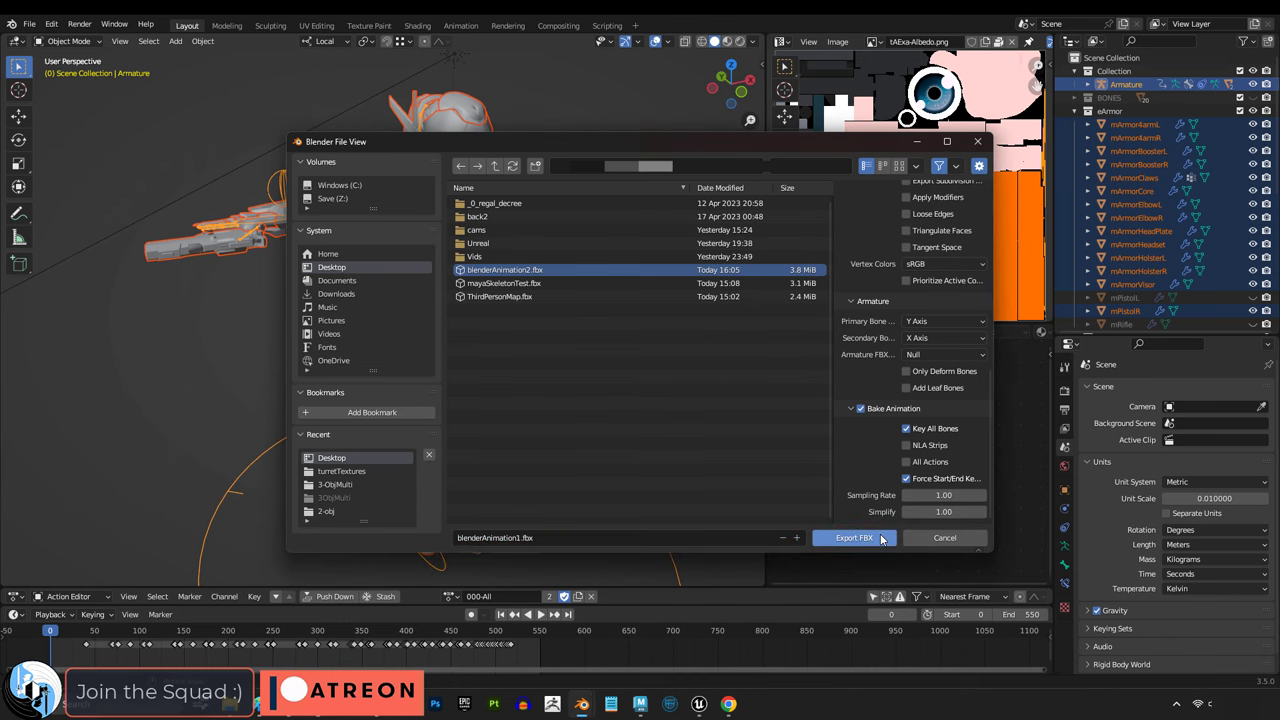
Step: Export the animation to the Desktop as blenderAnimation1.fbx
click(882, 537)
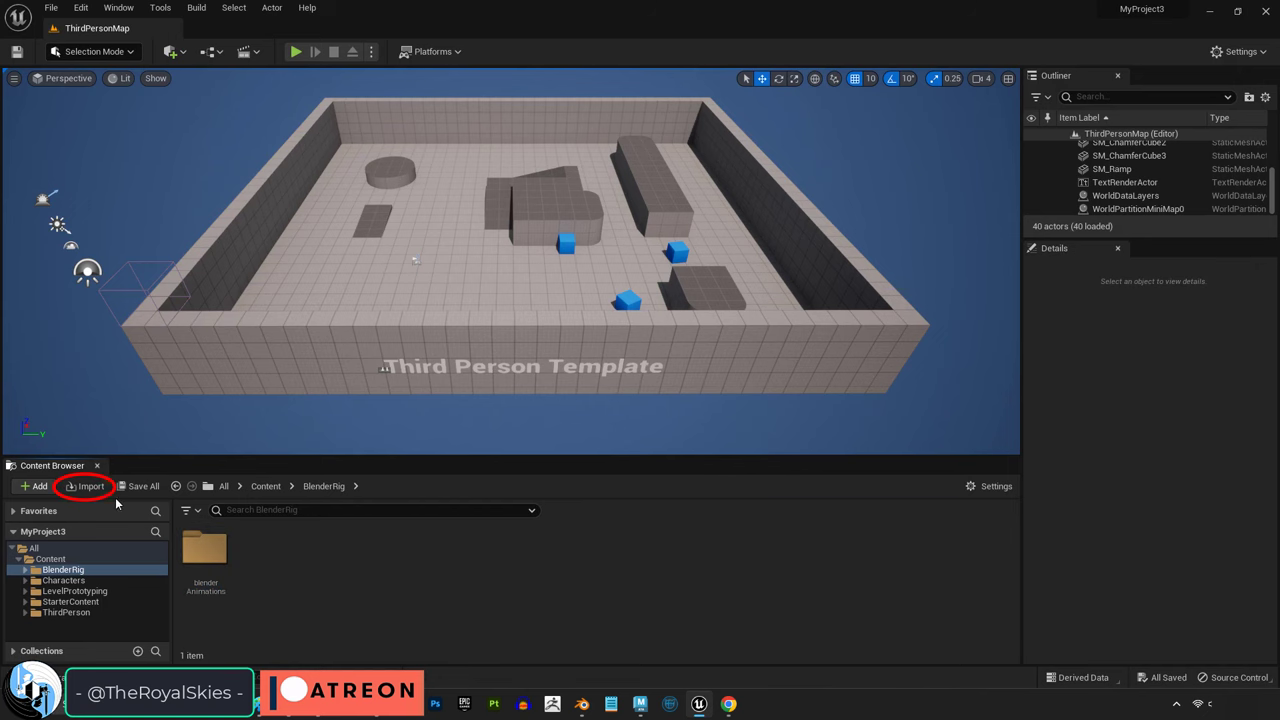
Step: In Unreal Engine, import blenderRig.fbx into the BlenderRig folder as a skeletal mesh, with Import Animations off
click(87, 486)
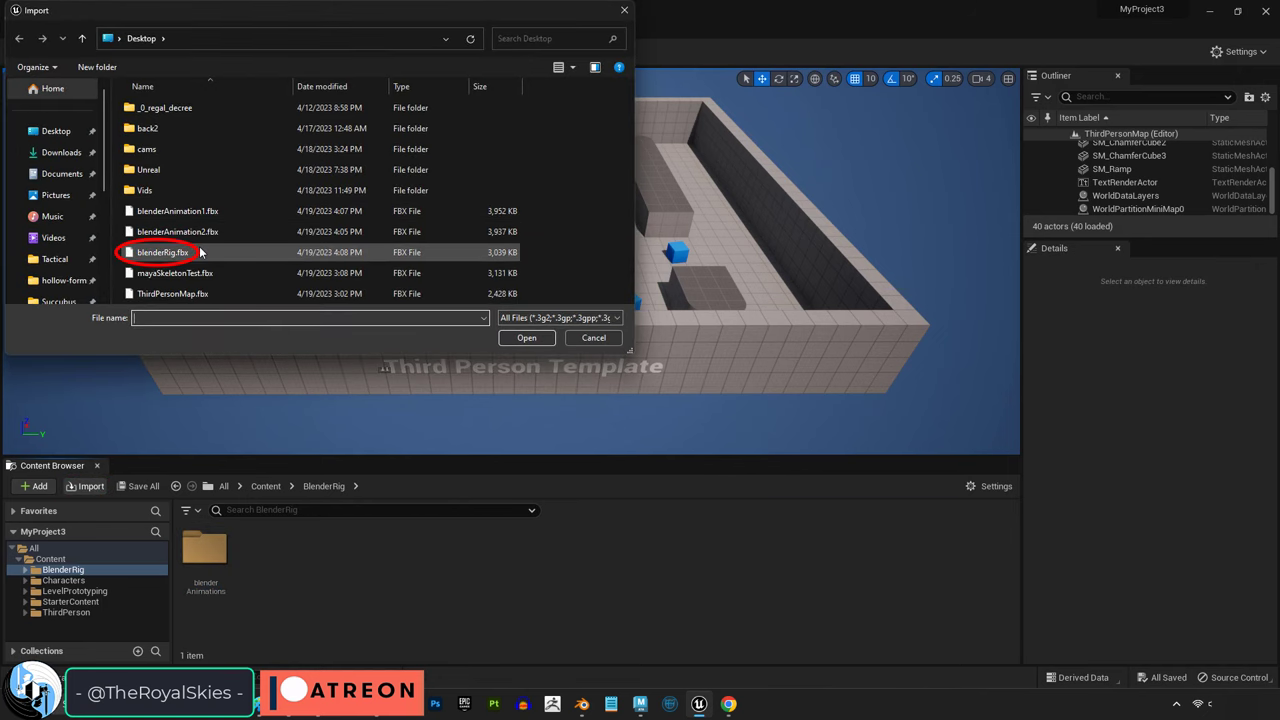
click(200, 252)
click(526, 339)
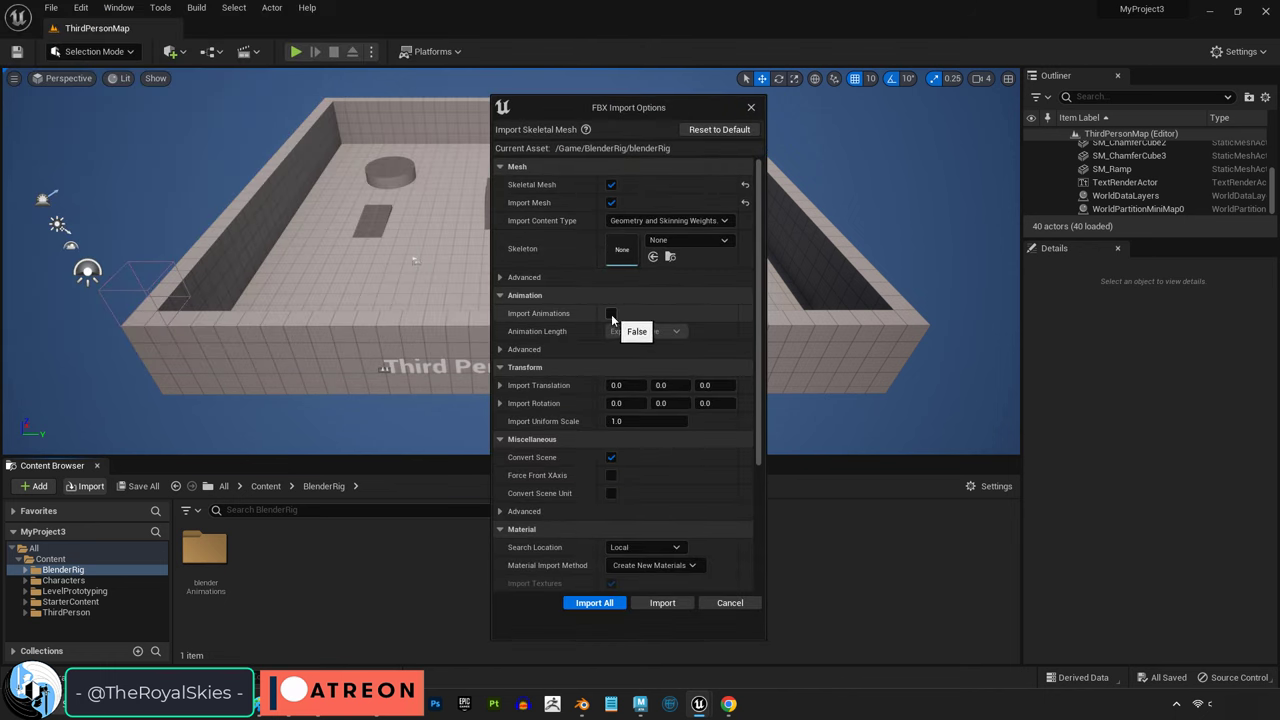
scroll(560, 508, down, 3)
click(662, 603)
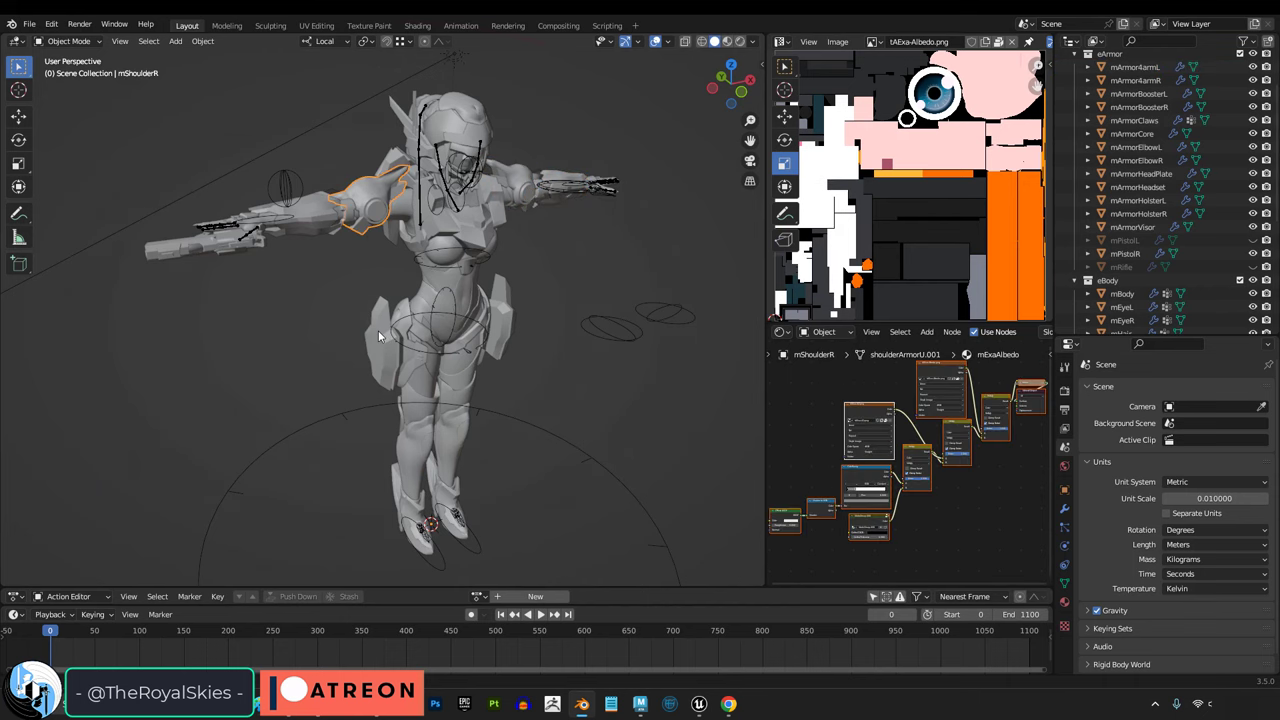
Step: Switch to Blender and inspect the character's separate mesh parts and their parent armature and bone relations
click(500, 340)
click(393, 512)
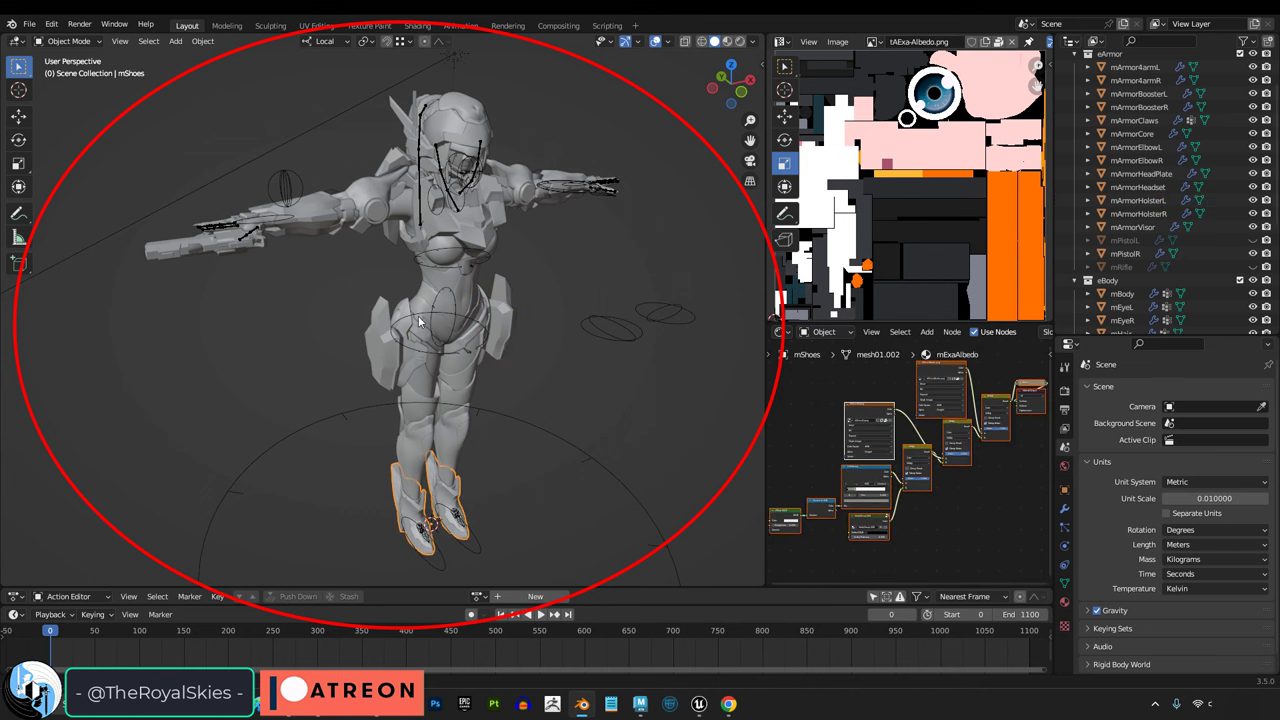
click(440, 220)
click(462, 111)
click(407, 113)
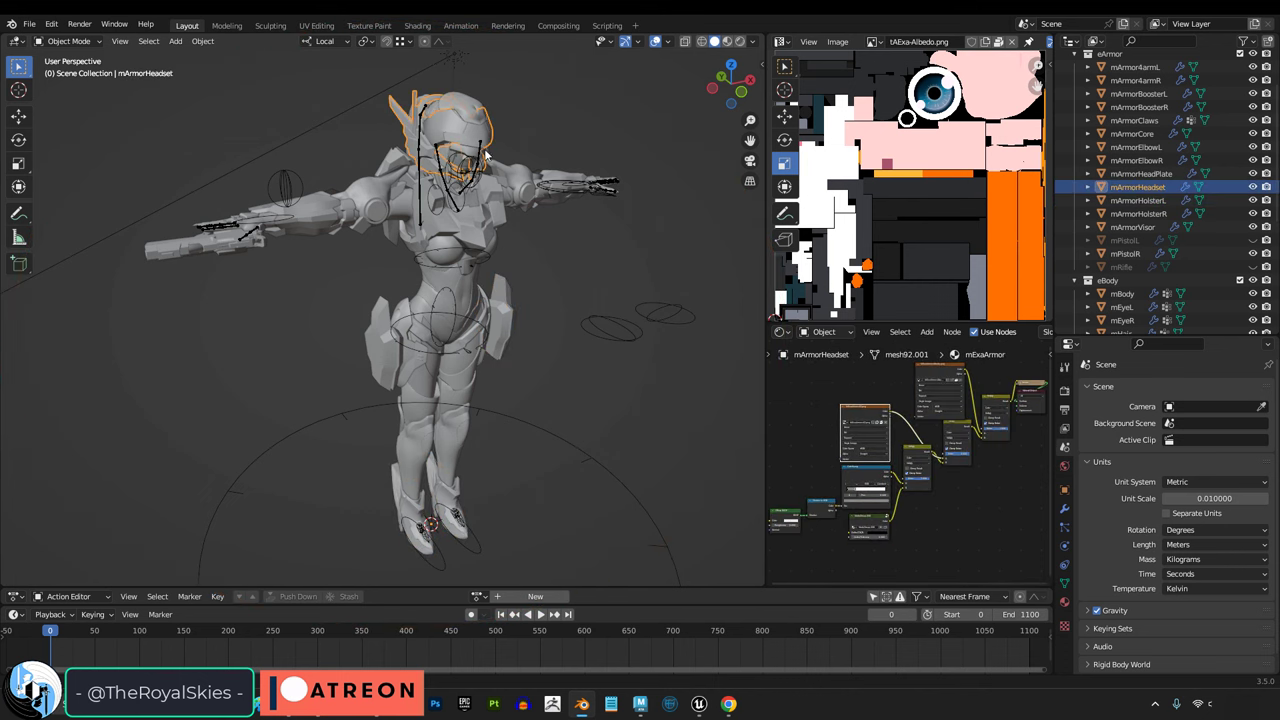
click(375, 203)
click(309, 222)
click(1064, 490)
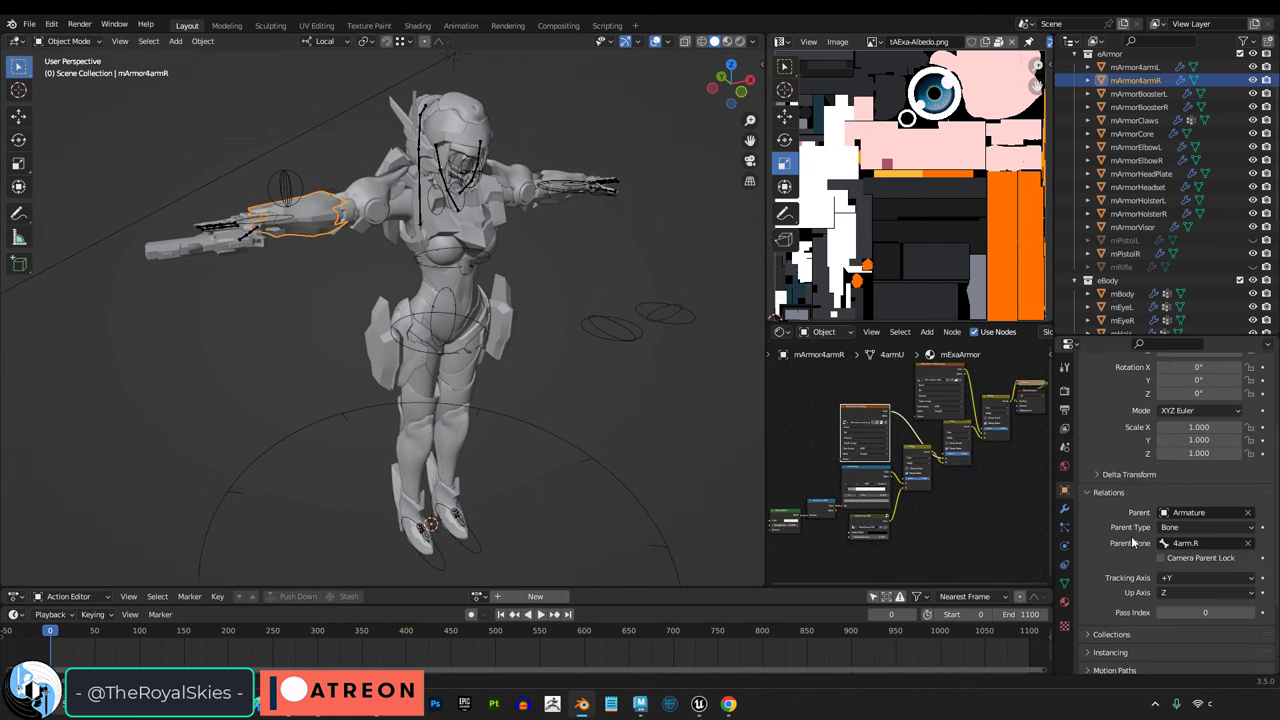
click(503, 293)
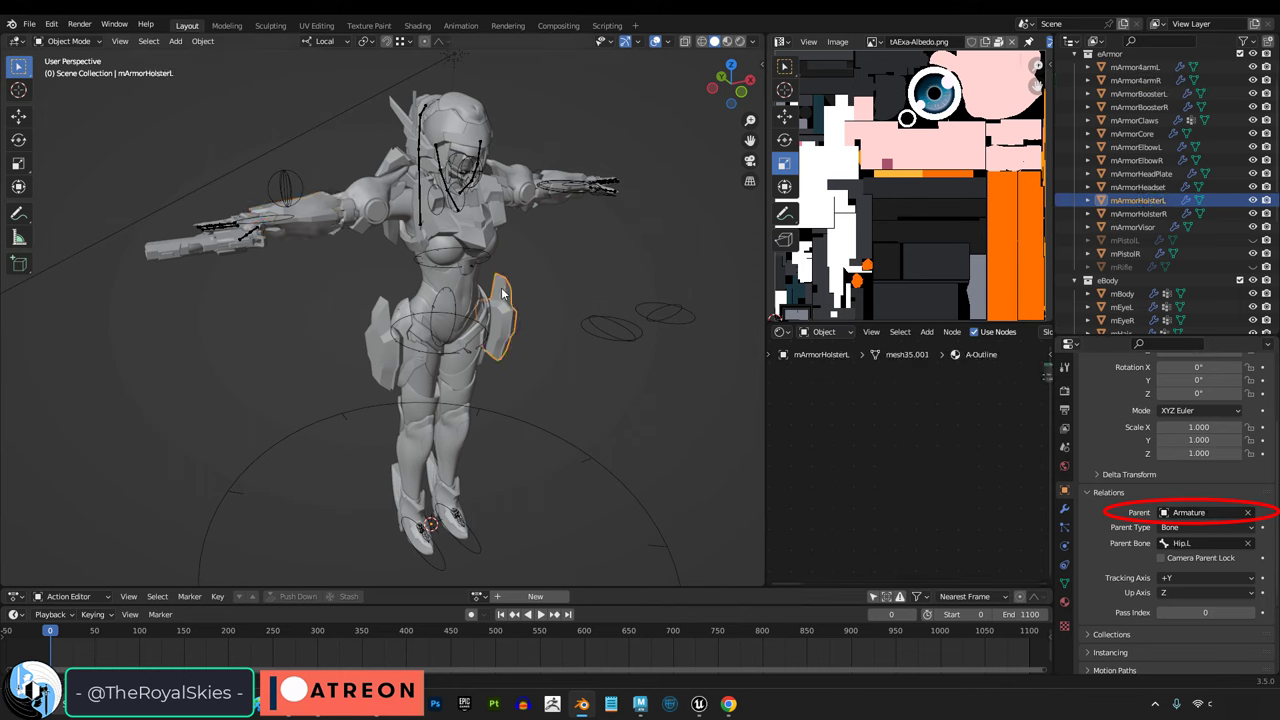
click(476, 238)
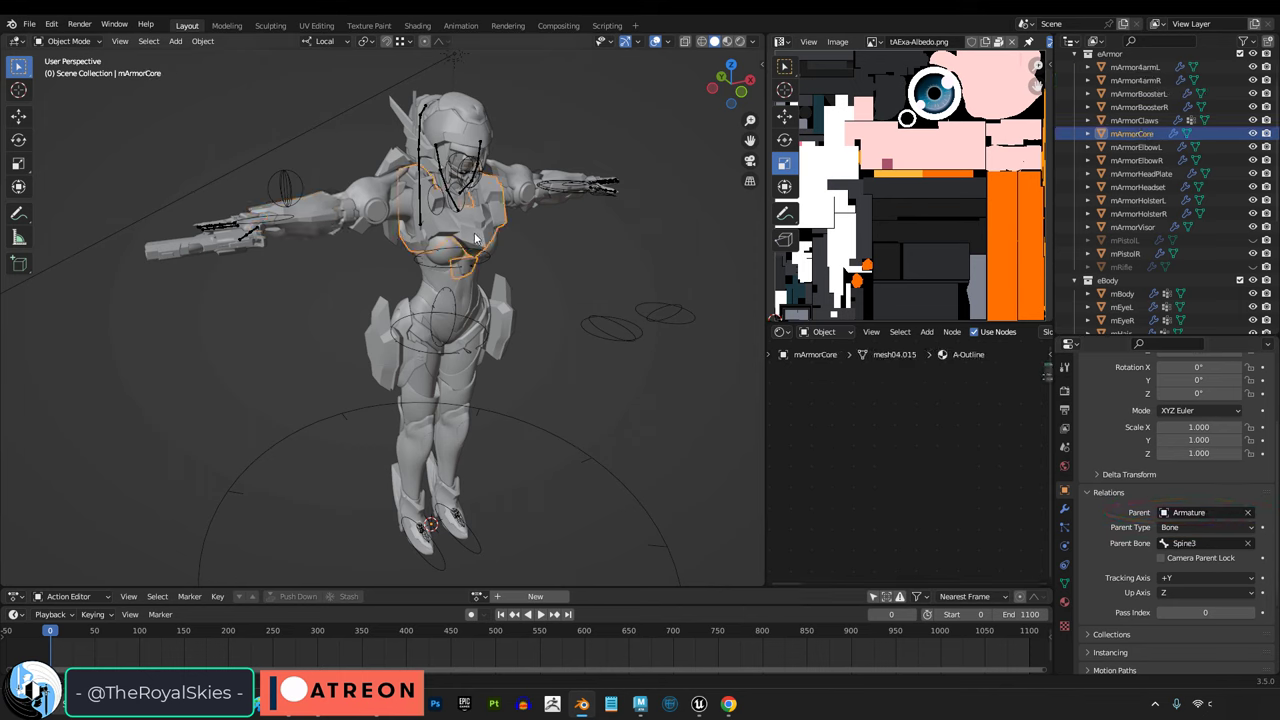
click(465, 122)
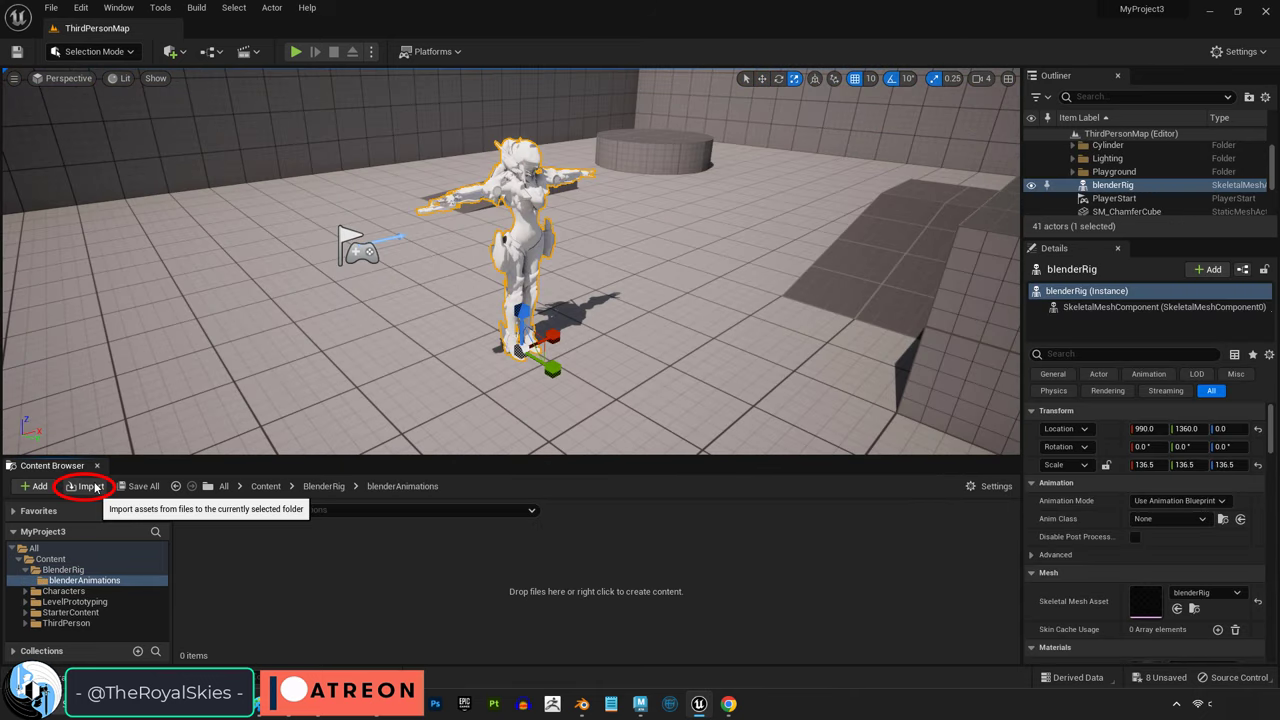
Step: In Unreal Engine, start importing blenderAnimation1.fbx into the blenderAnimations folder and assign blenderRig_Skeleton as its skeleton
click(96, 487)
double_click(203, 213)
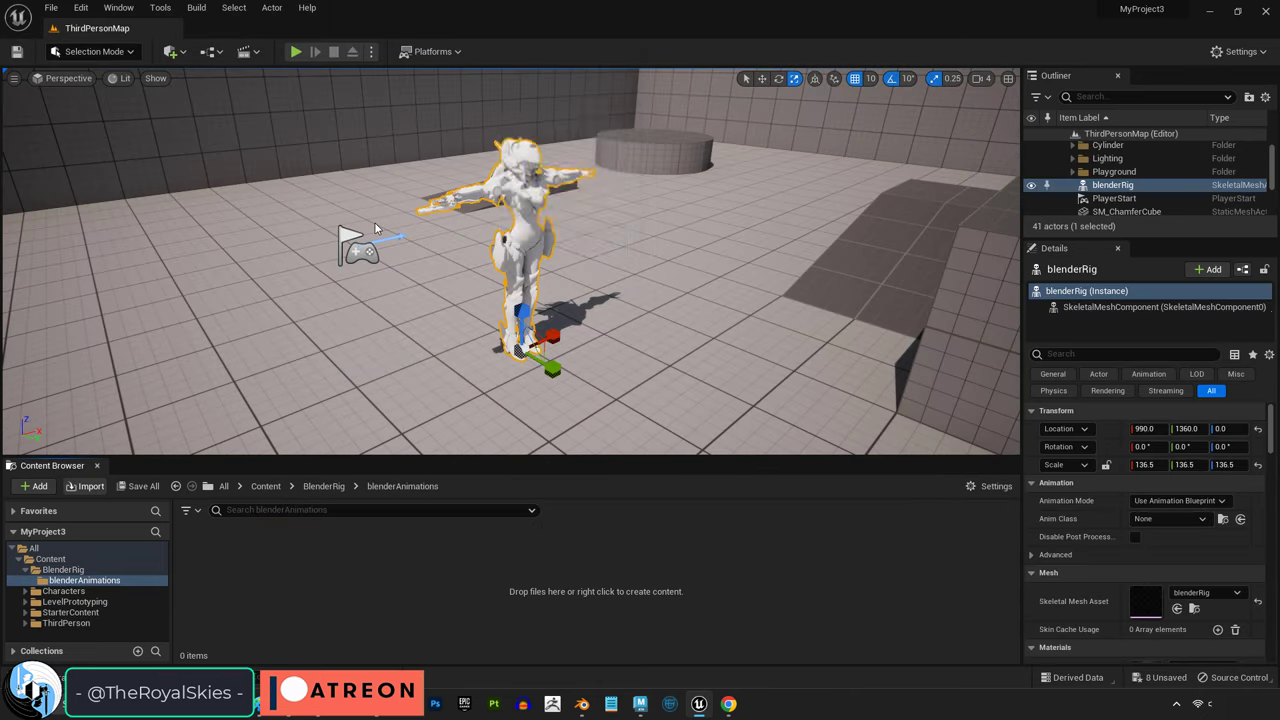
click(713, 241)
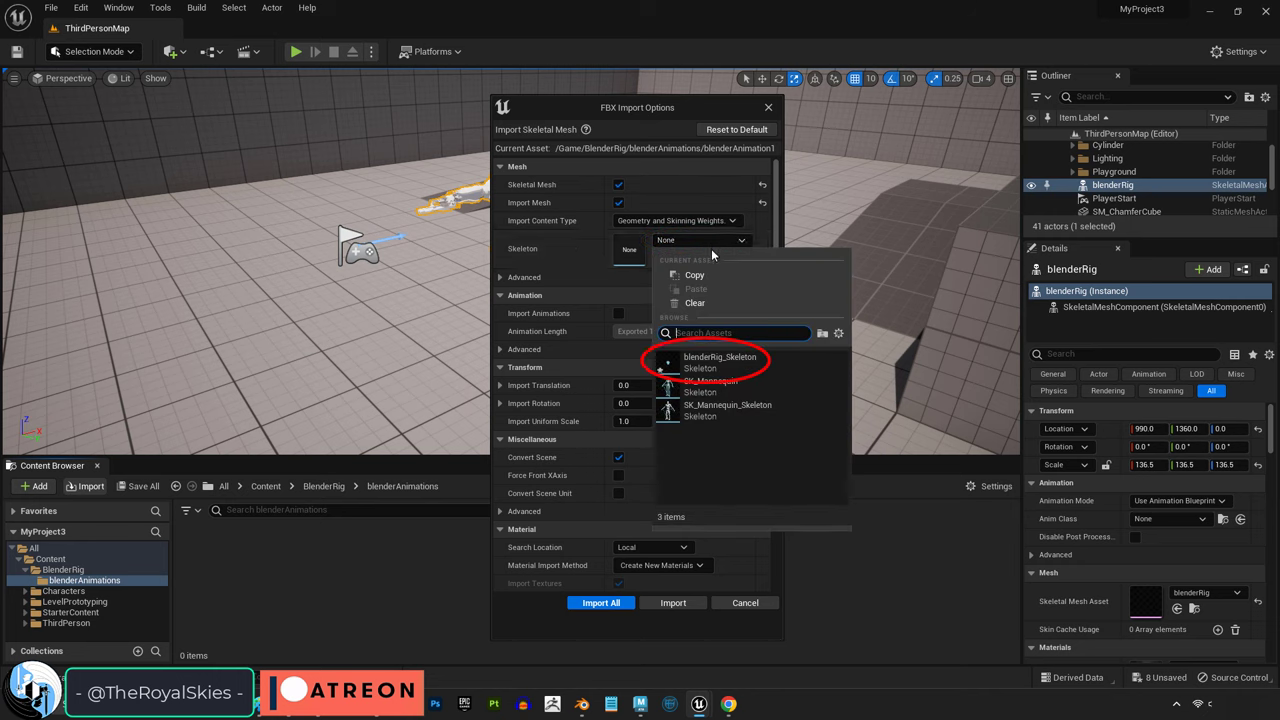
click(705, 362)
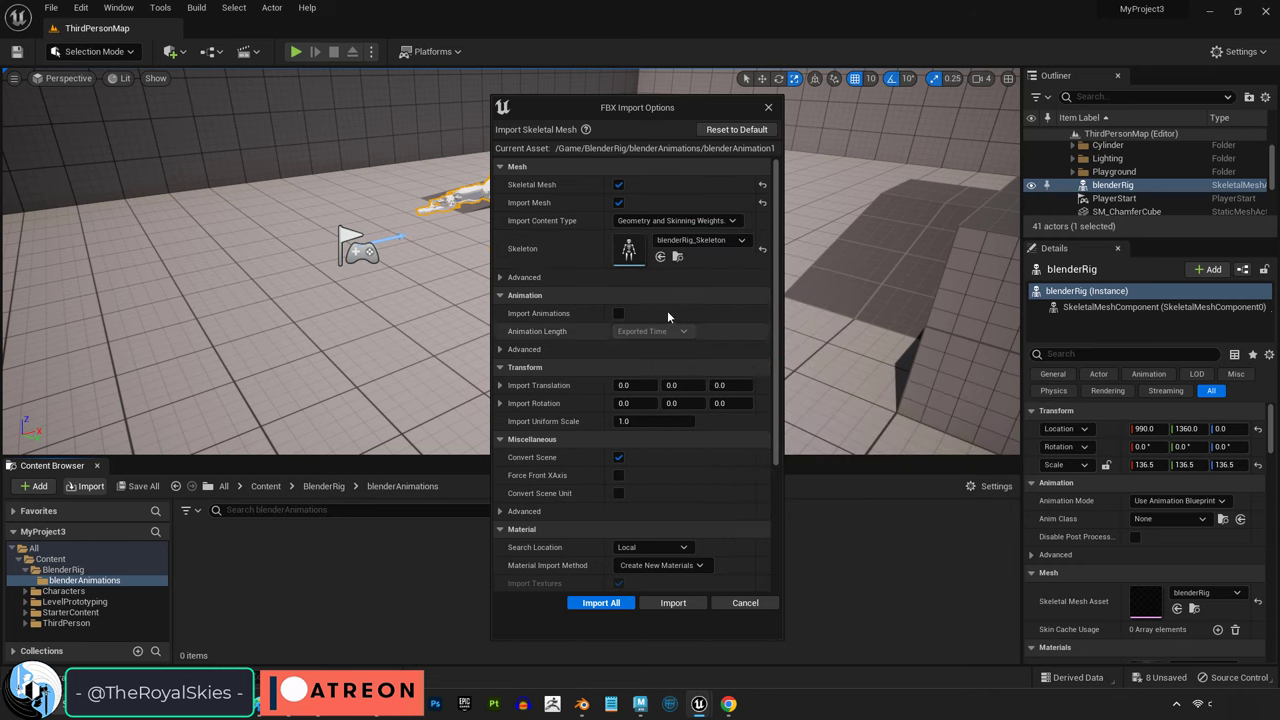
Step: Turn off mesh import for blenderAnimation1 and import only its animation
click(618, 184)
scroll(552, 273, down, 1)
scroll(516, 418, down, 1)
scroll(516, 418, up, 1)
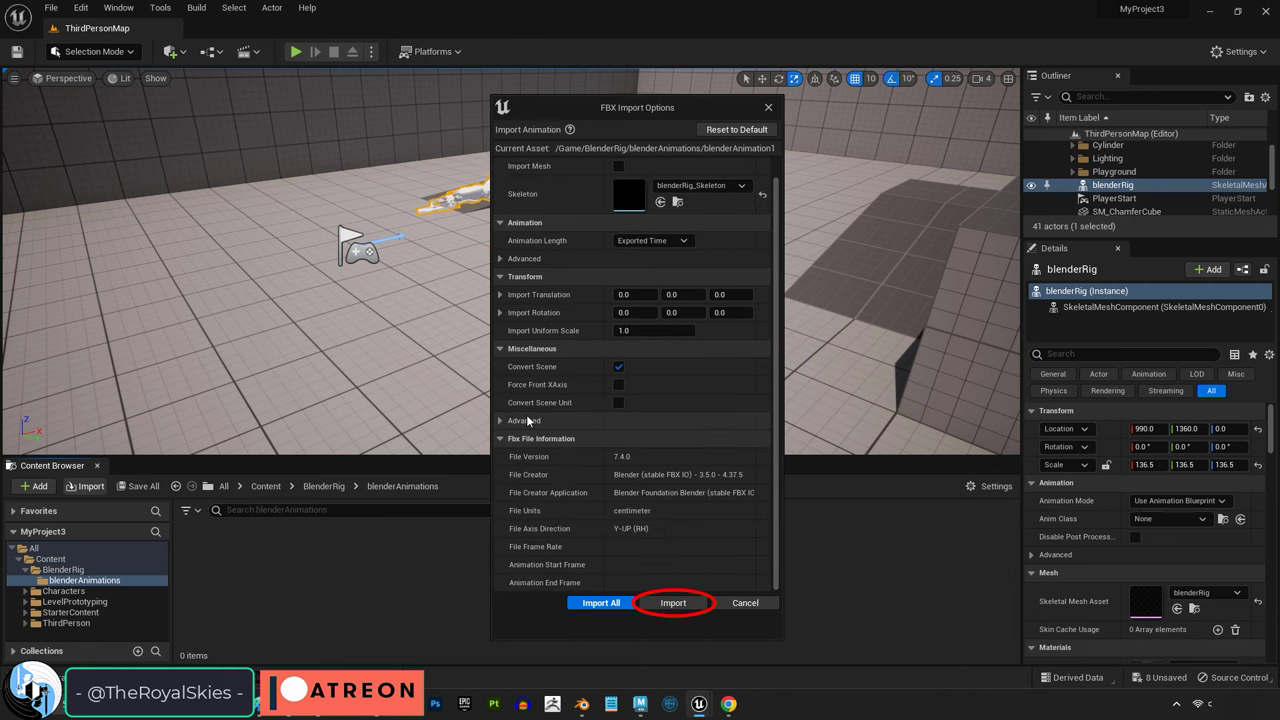
click(673, 602)
Step: Import blenderAnimation2.fbx into the blenderAnimations folder
click(91, 486)
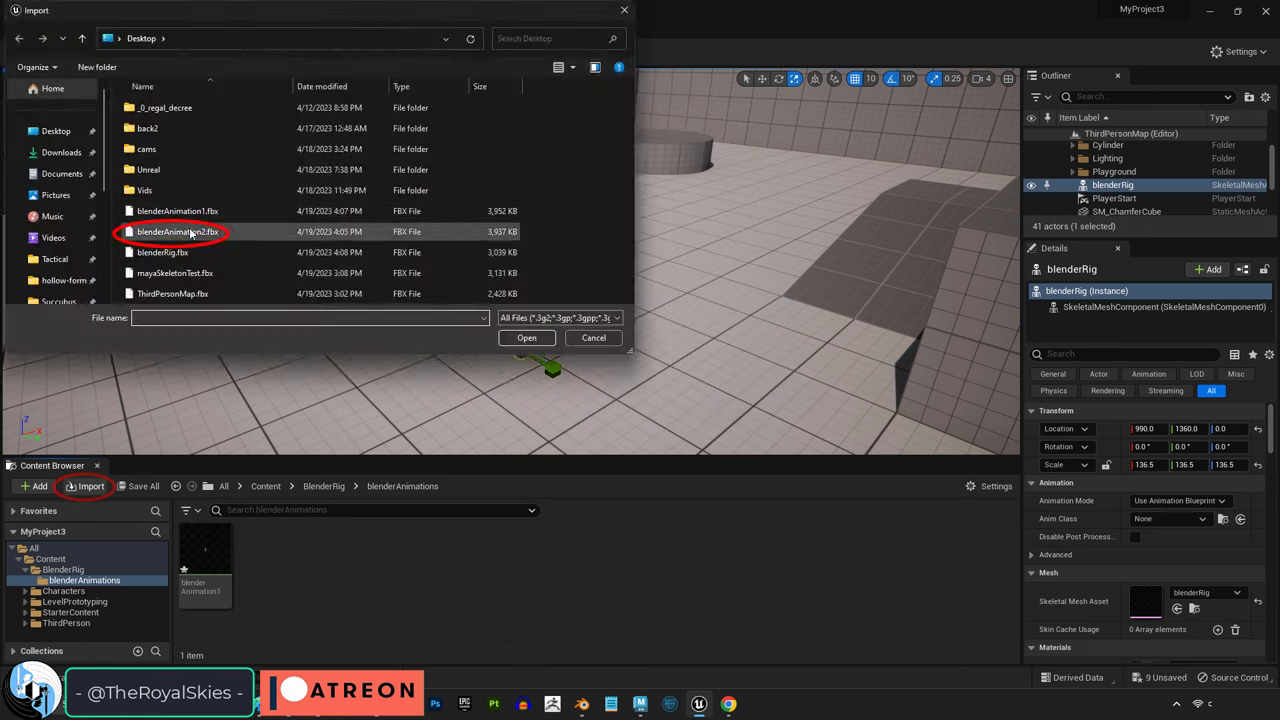
double_click(190, 233)
click(660, 602)
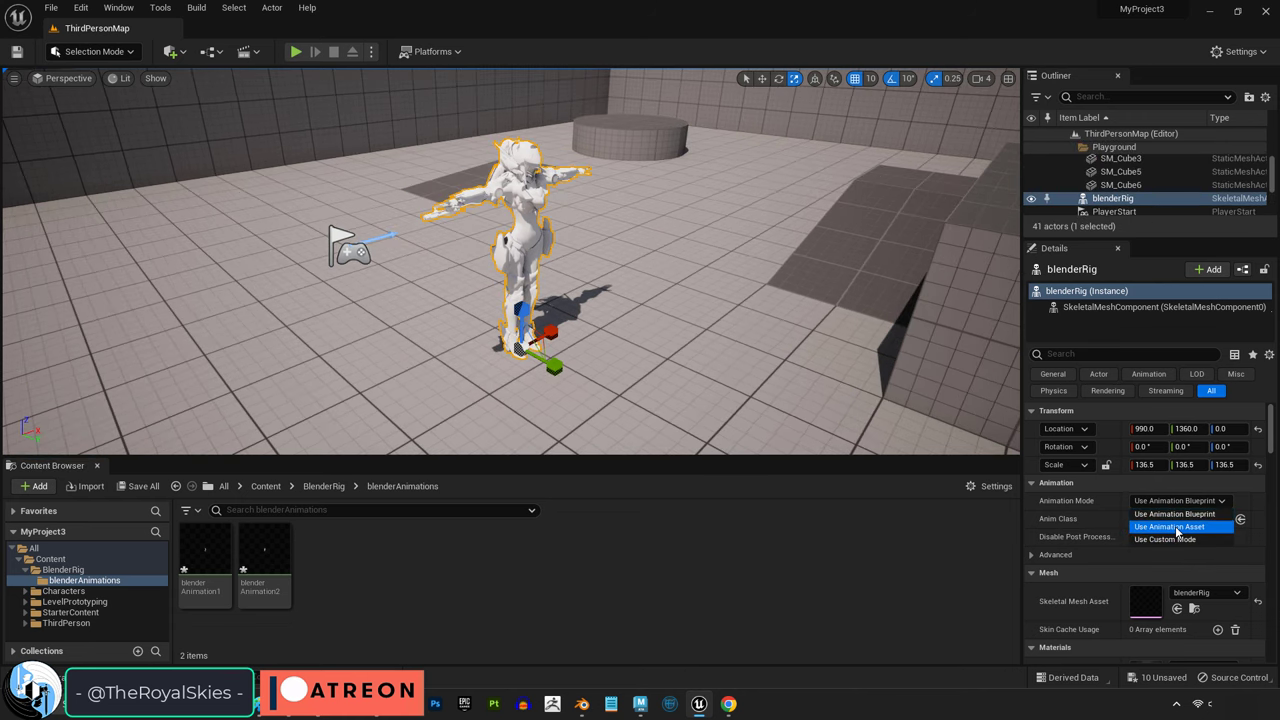
Step: Set the blenderRig actor's animation mode to Use Animation Asset, assign blenderAnimation1 and play the level
click(1177, 527)
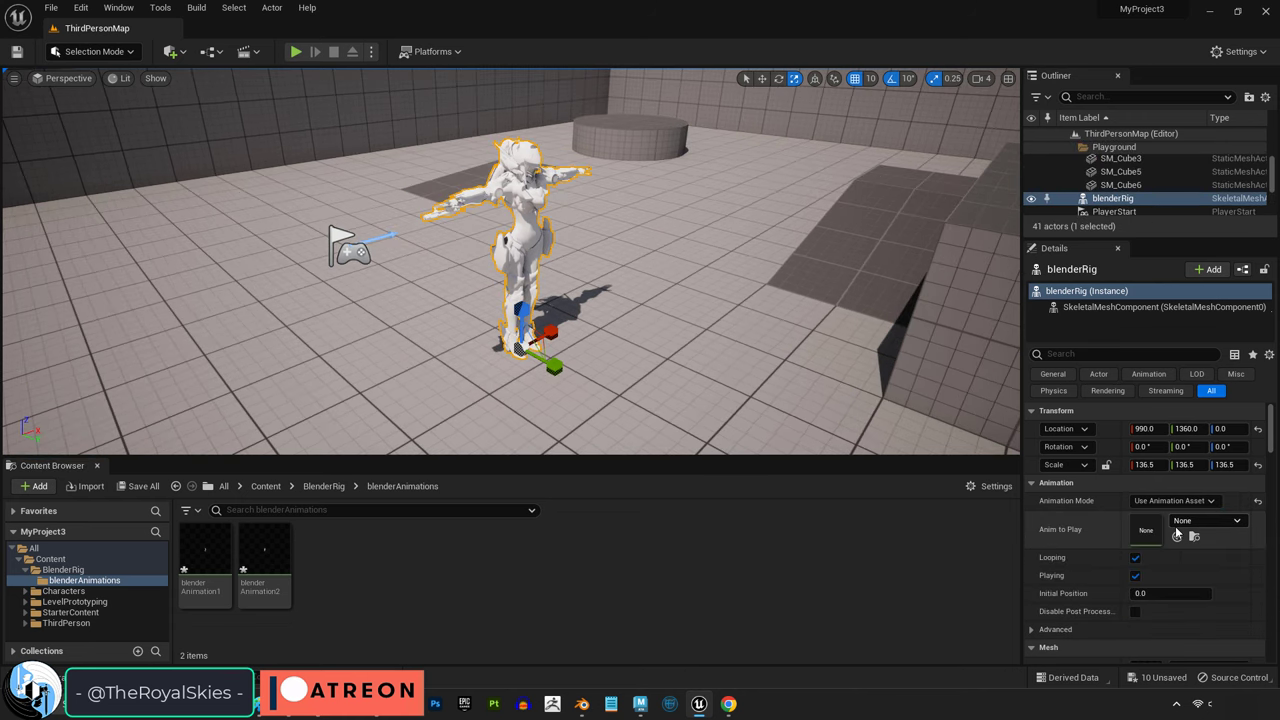
click(1204, 522)
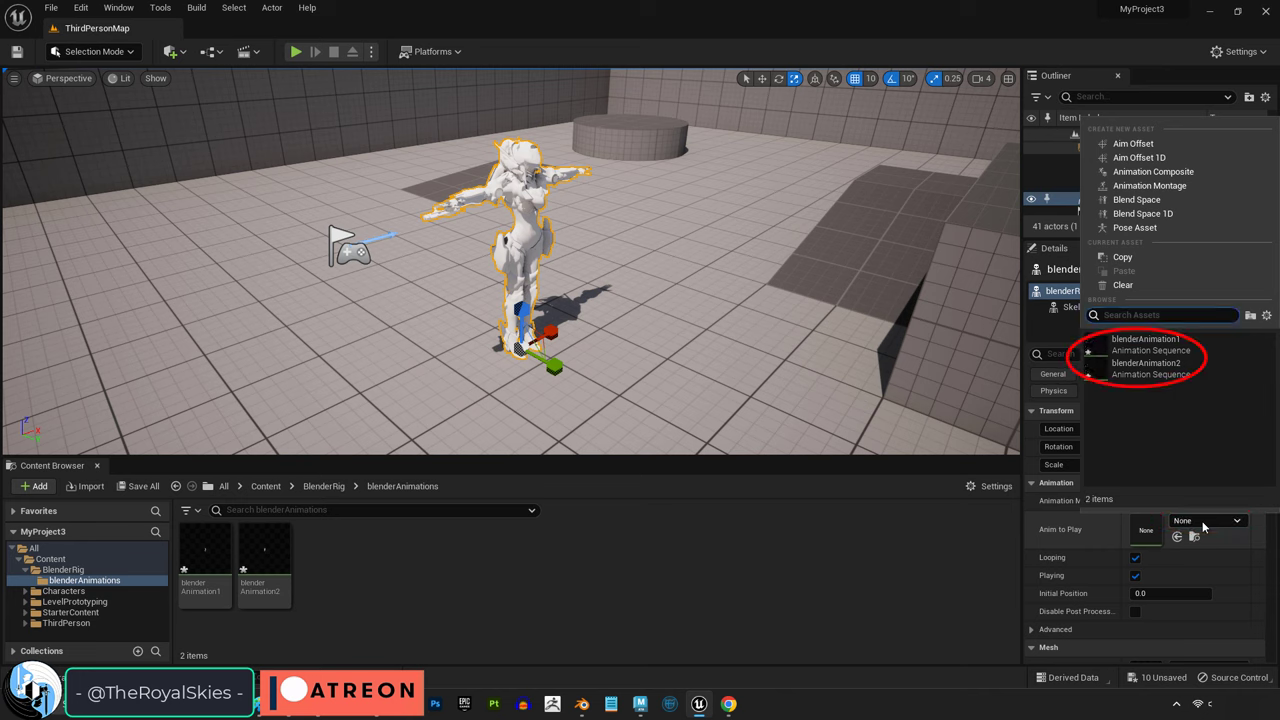
click(1150, 340)
scroll(437, 186, up, 2)
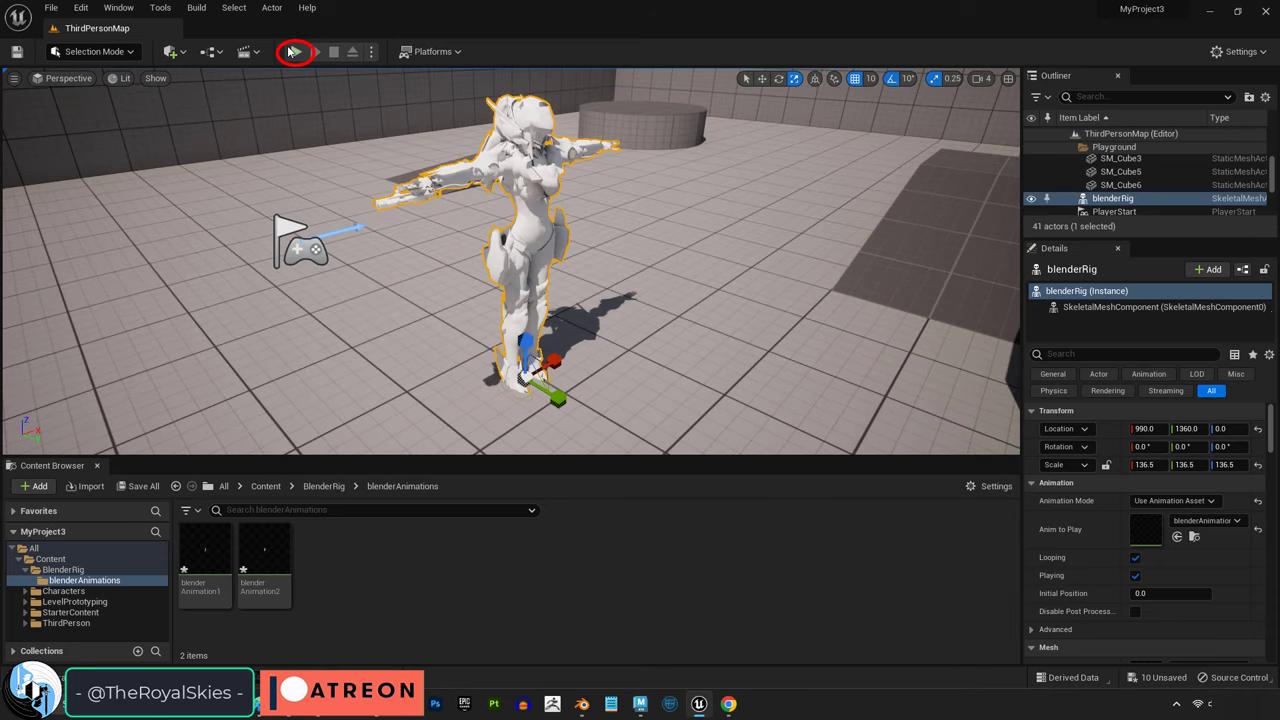
click(290, 51)
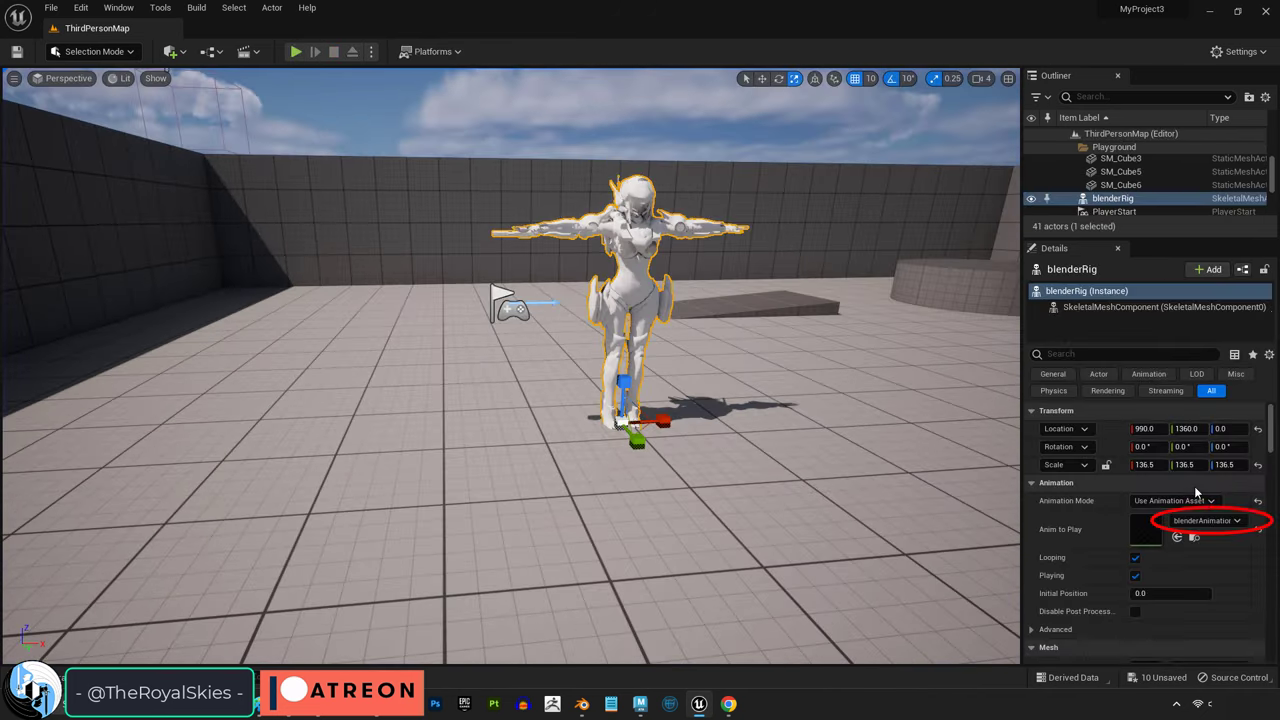
Step: Change the blenderRig actor's animation to blenderAnimation2 and play the level again
click(1207, 520)
click(1197, 375)
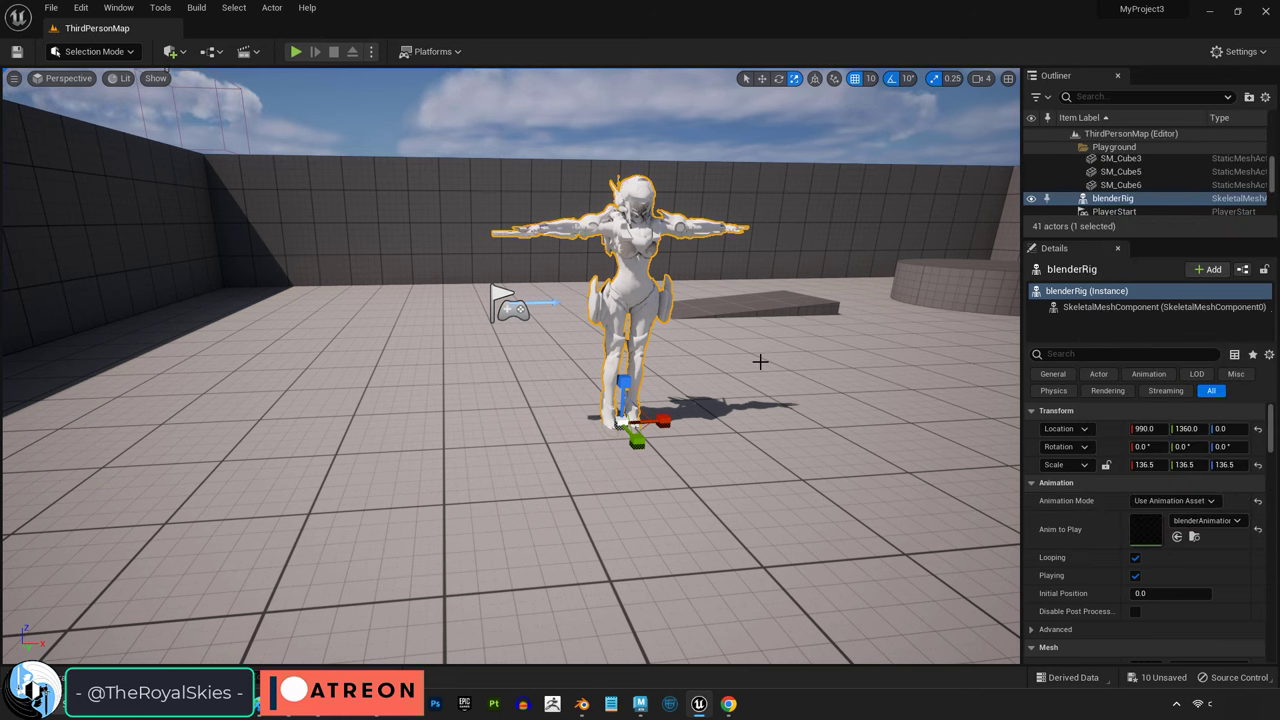
click(293, 51)
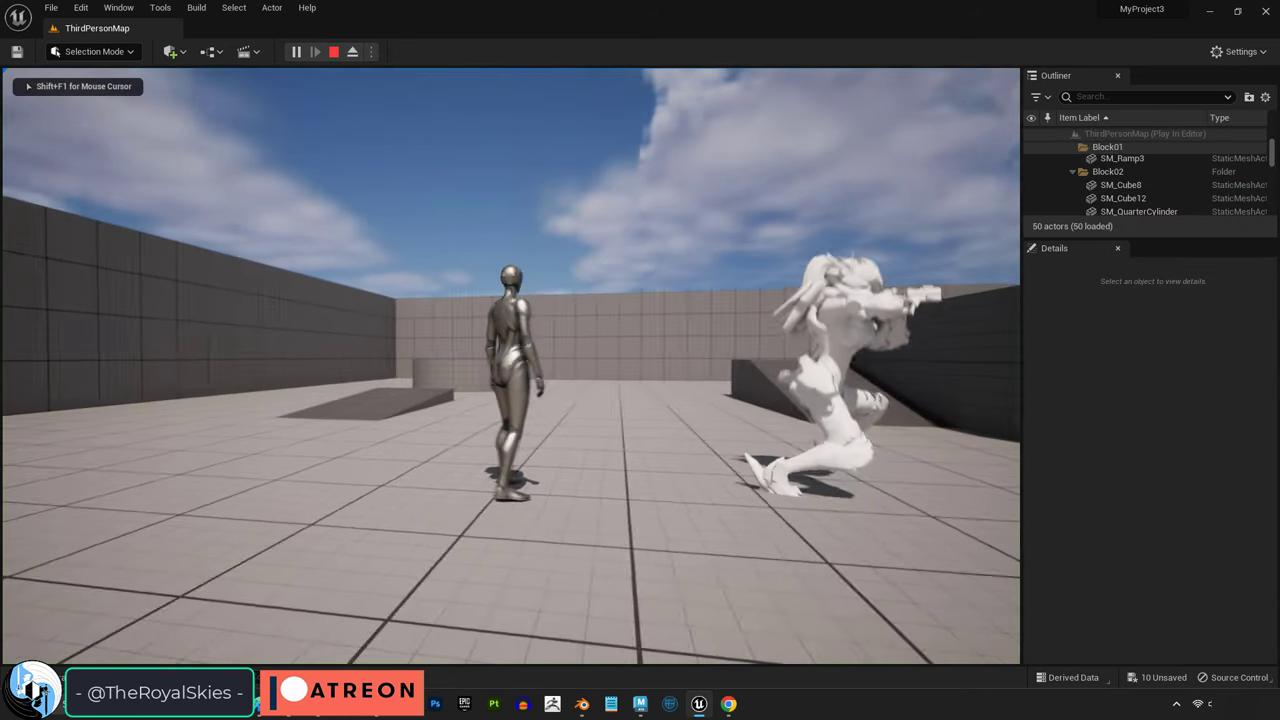
Step: Run the mannequin around the blenderRig character to examine its animation from different sides
key(s)
key(d)
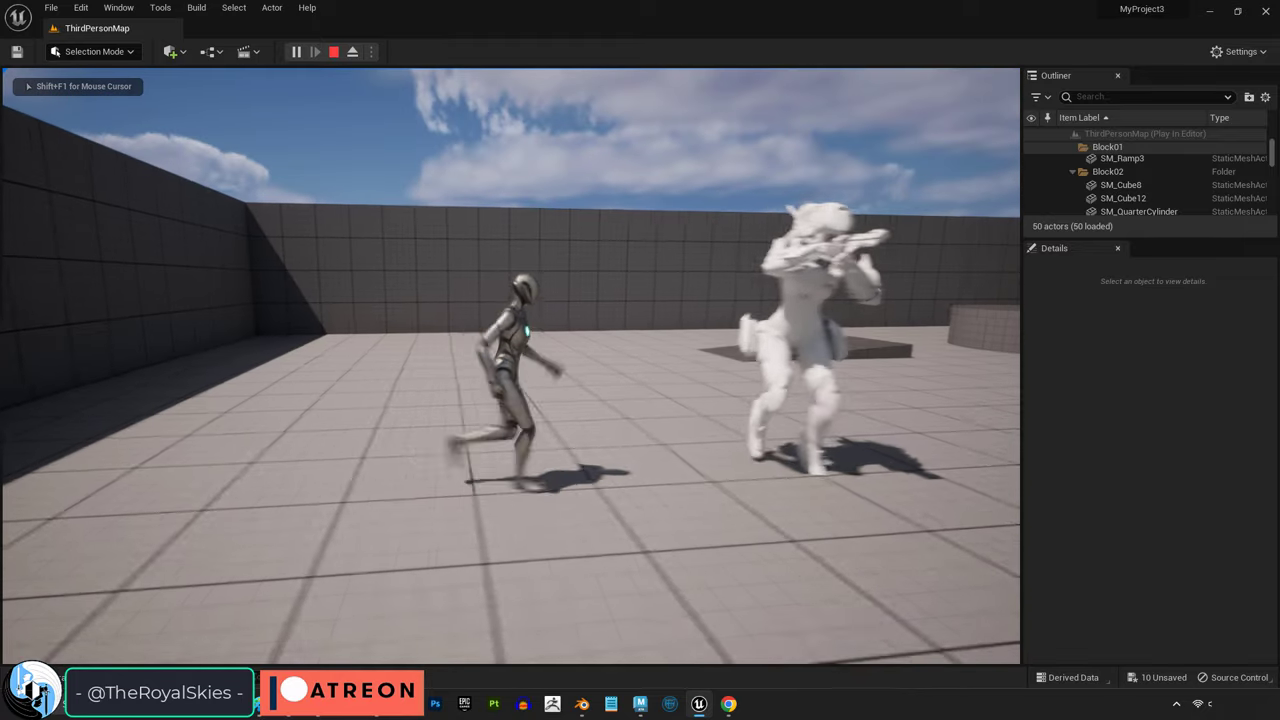
key(s)
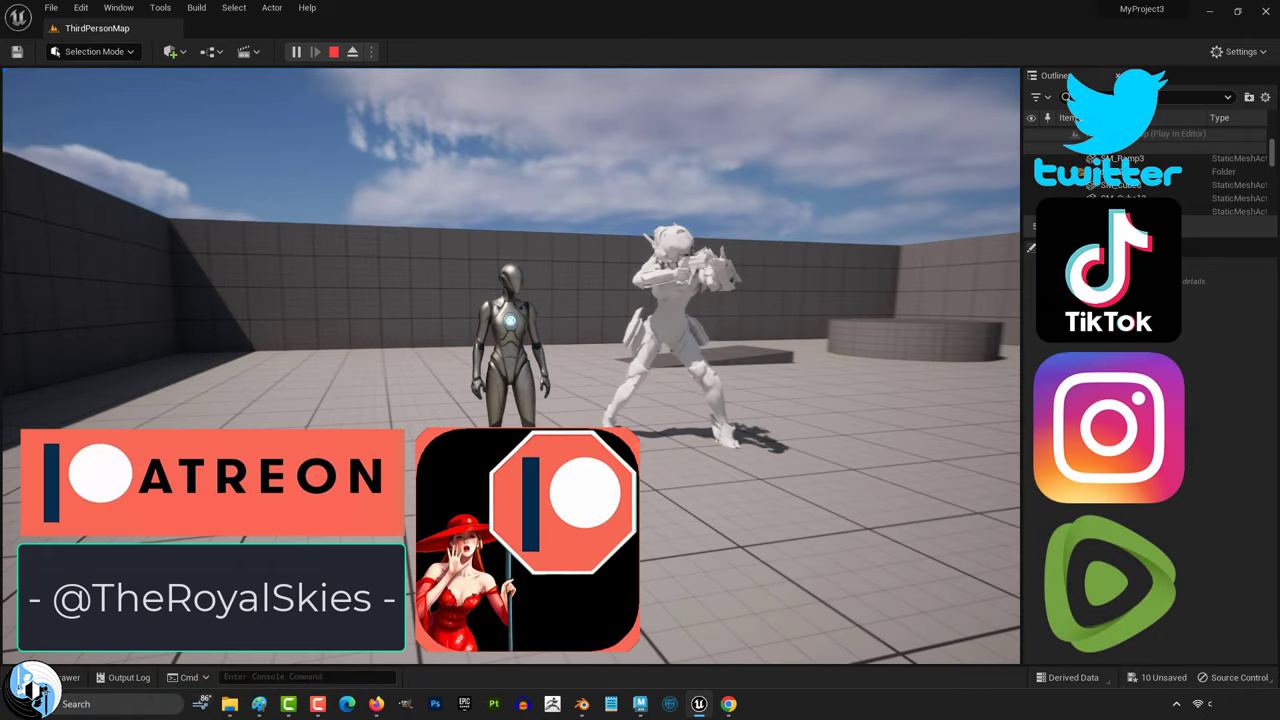
key(w)
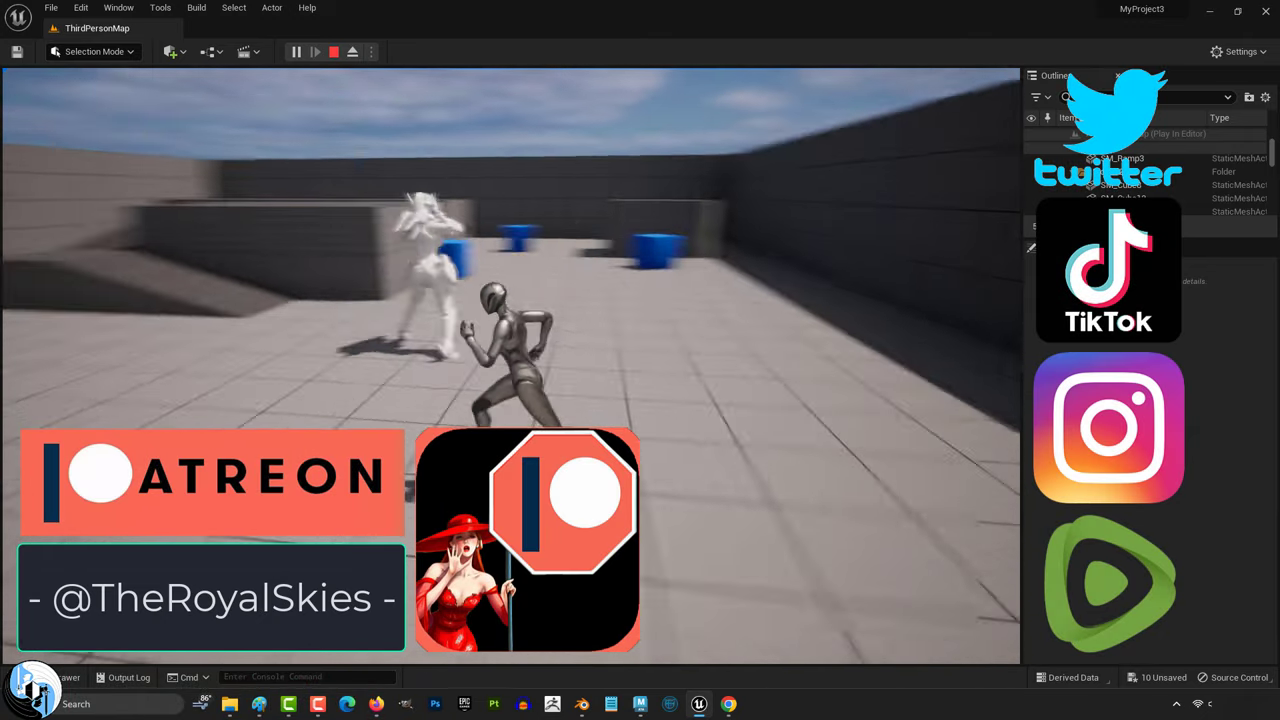